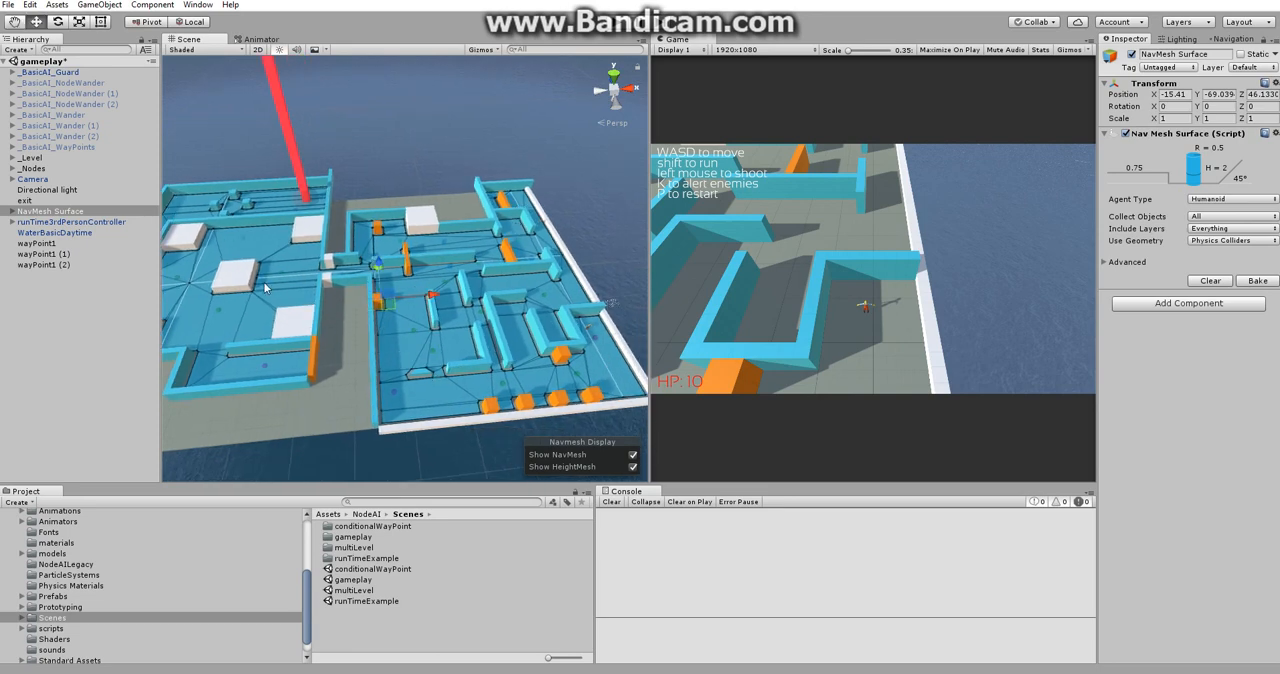
Review the baked agent size and off-mesh link settings used for scene navigation baking.
{"action": "middle_click_drag", "start_coordinate": [266, 288], "coordinate": [392, 307]}
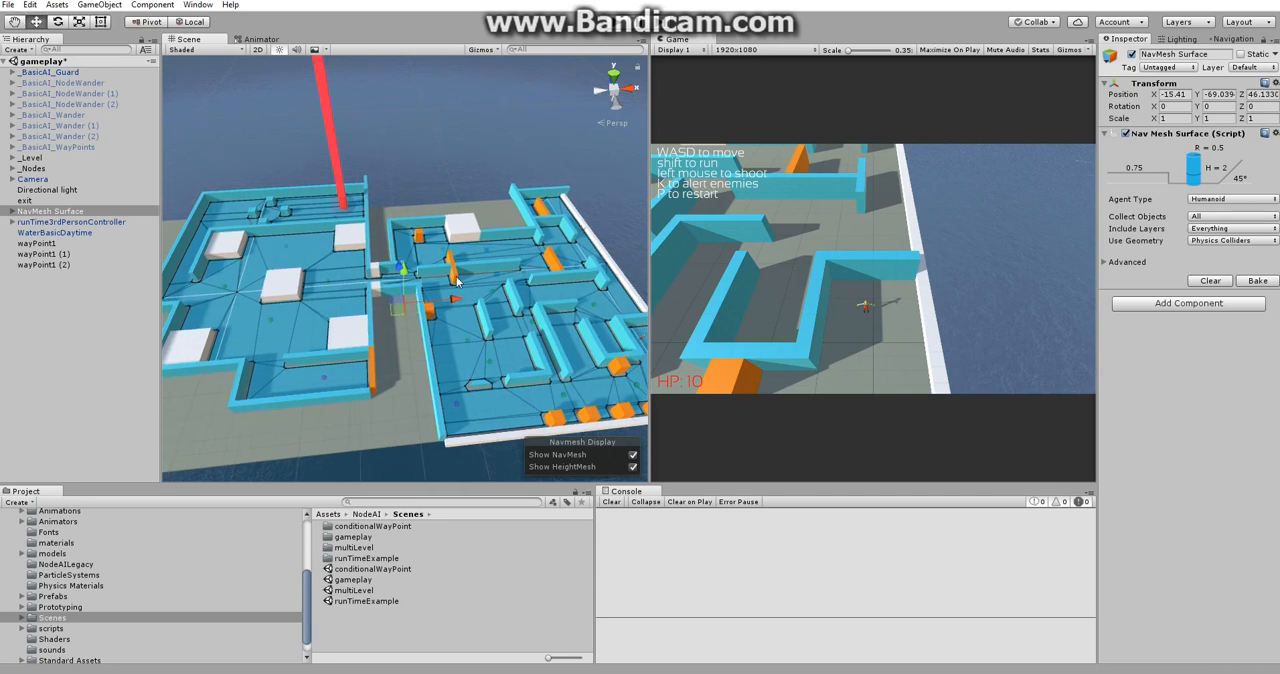
{"action": "left_click", "coordinate": [1221, 41]}
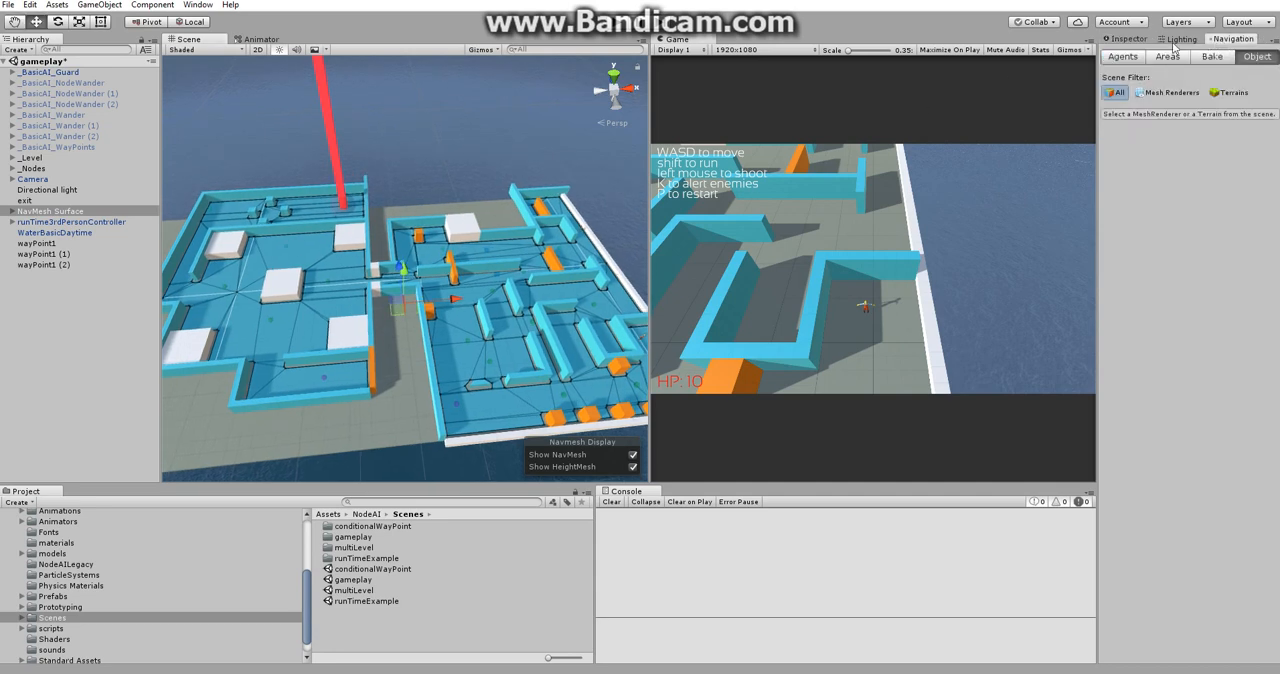
{"action": "left_click", "coordinate": [1212, 56]}
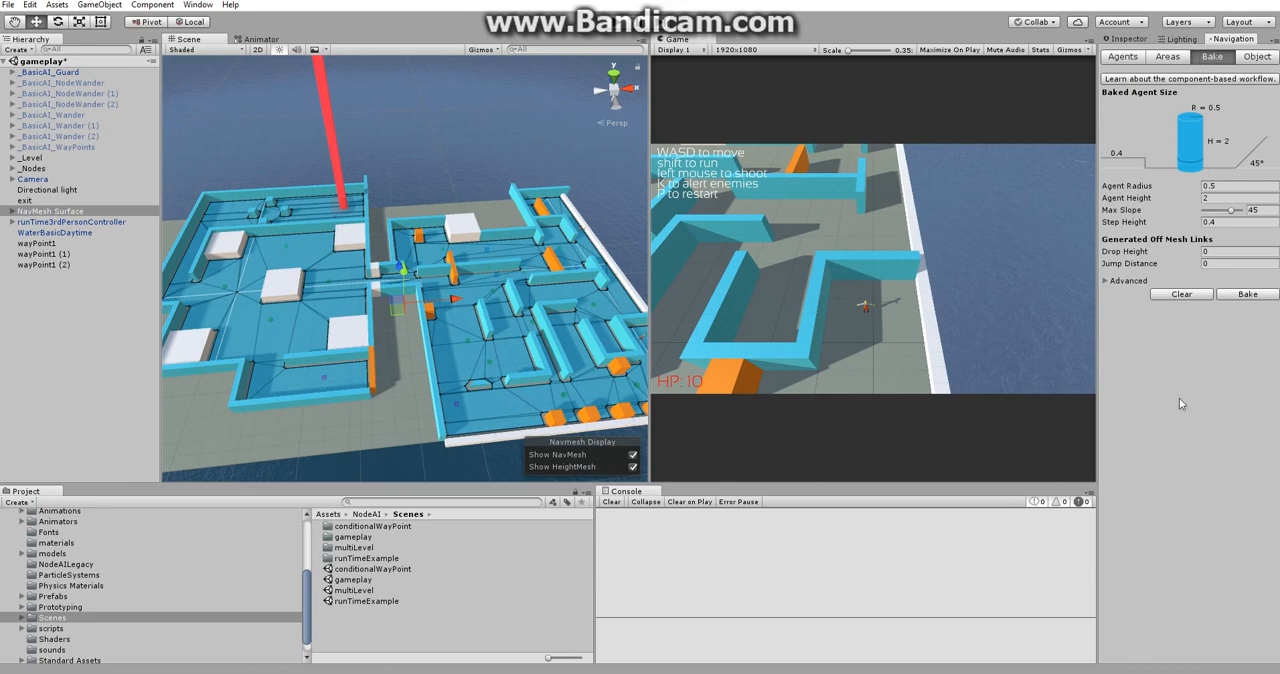
{"action": "left_click", "coordinate": [1127, 39]}
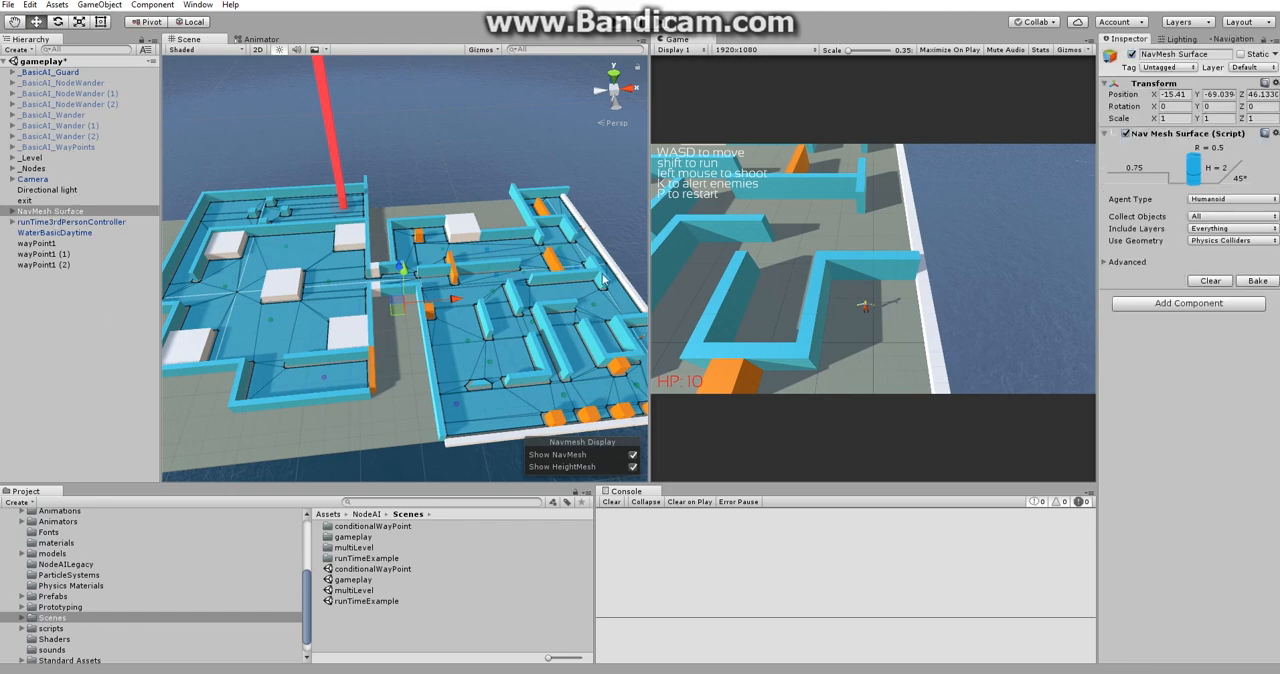
Look through the AI game object types that can be added to the scene.
{"action": "left_click", "coordinate": [101, 332]}
{"action": "left_click", "coordinate": [105, 6]}
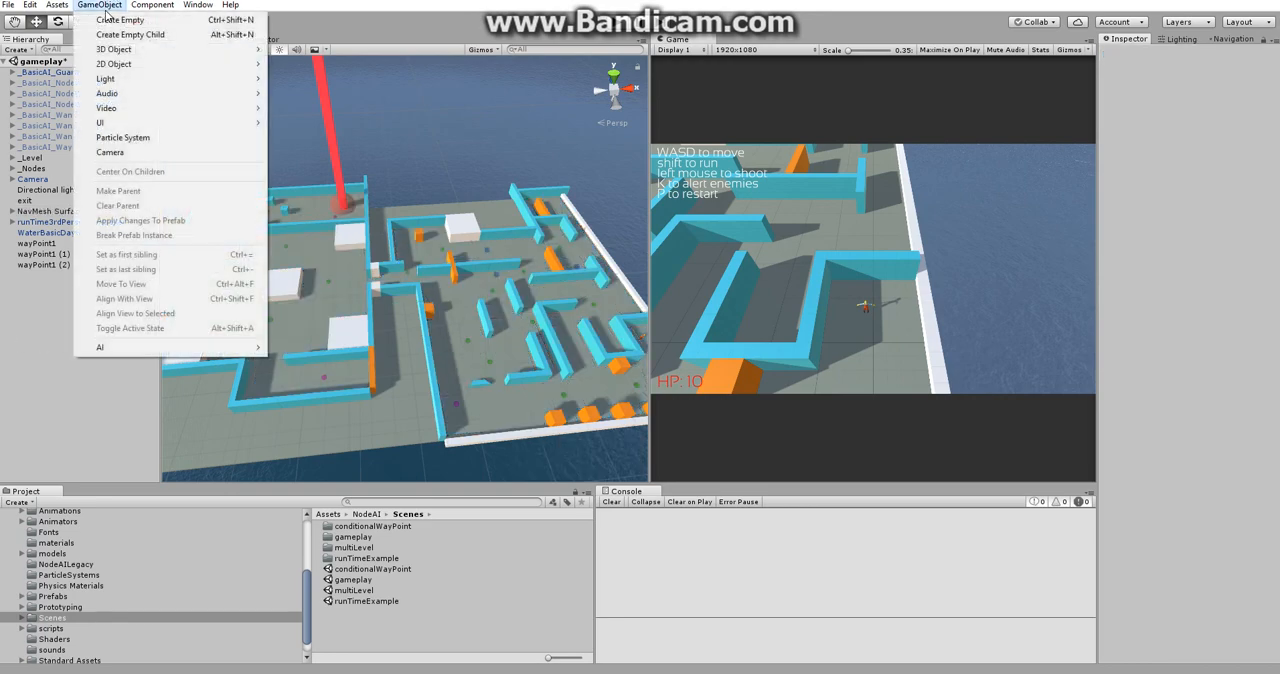
{"action": "mouse_move", "coordinate": [143, 53]}
{"action": "mouse_move", "coordinate": [203, 350]}
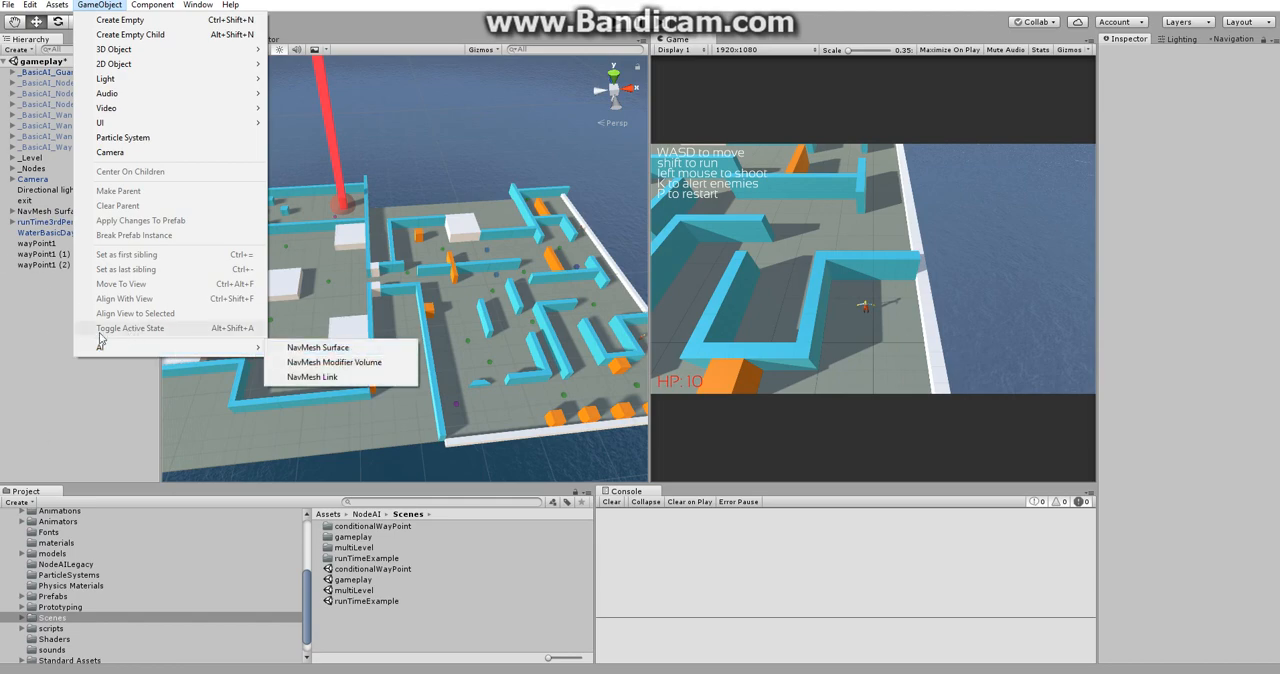
{"action": "left_click", "coordinate": [25, 319]}
Review the NavMesh Surface's advanced settings, and clear and rebake its navigation mesh.
{"action": "left_click", "coordinate": [72, 215]}
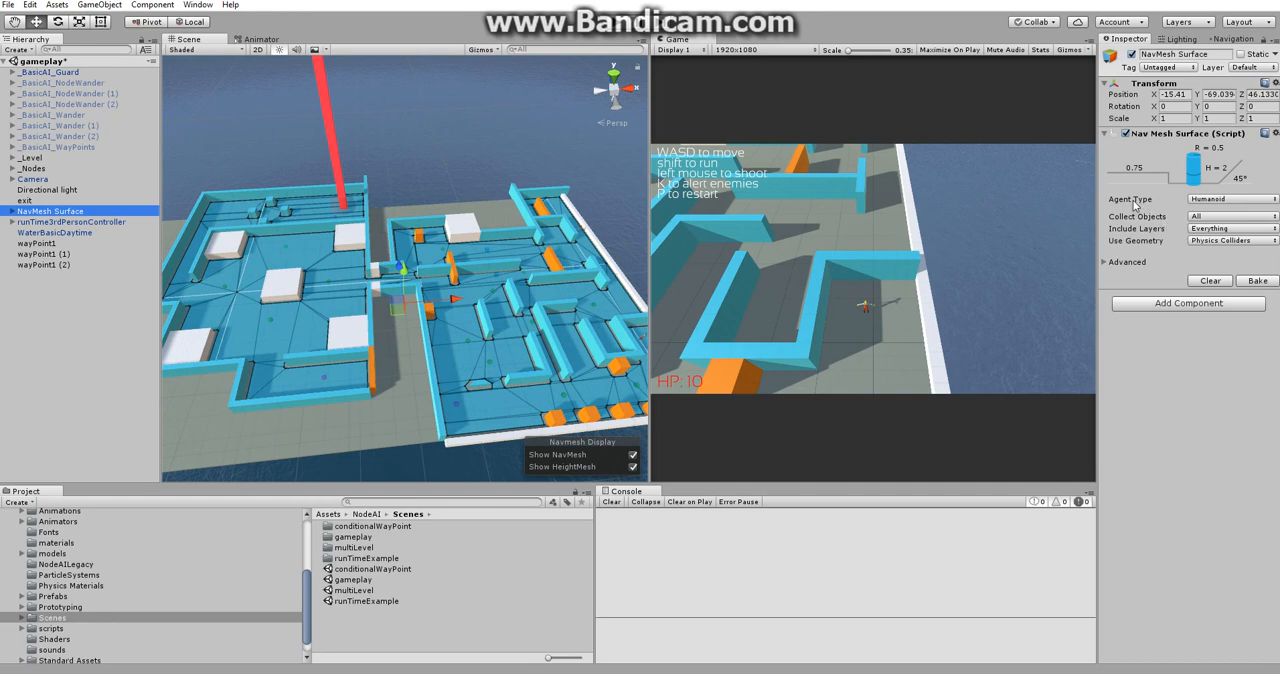
{"action": "left_click", "coordinate": [1107, 263]}
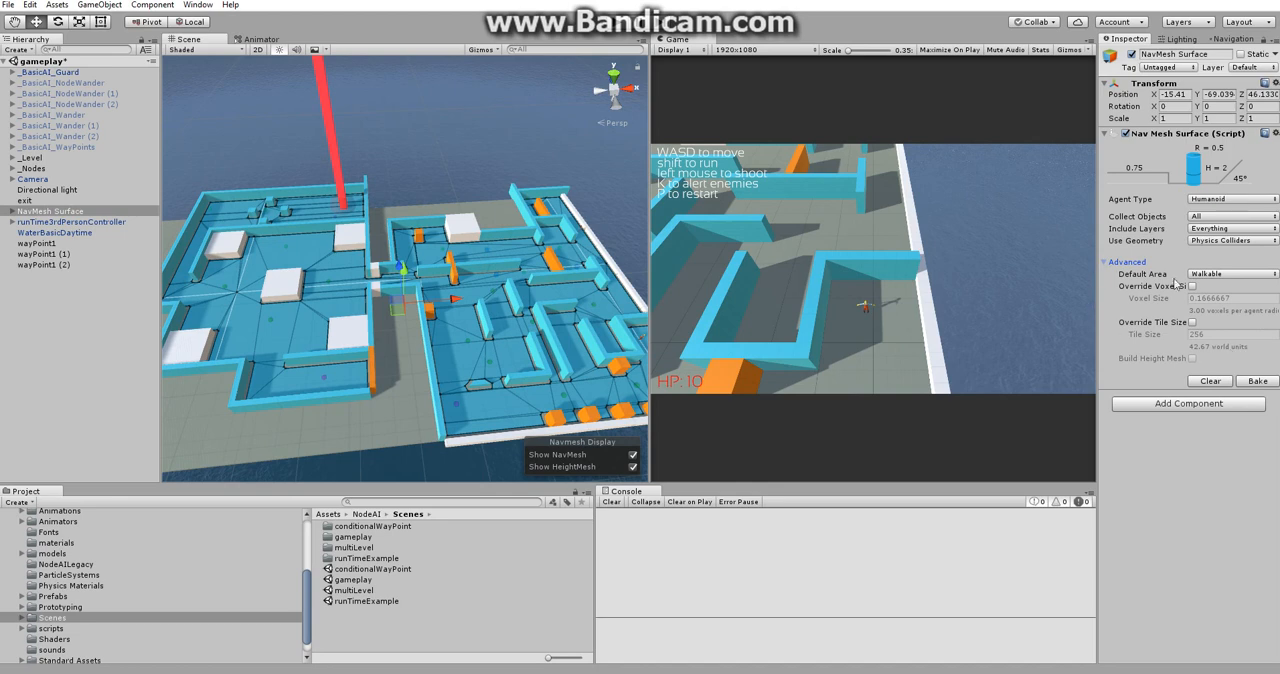
{"action": "left_click", "coordinate": [1103, 263]}
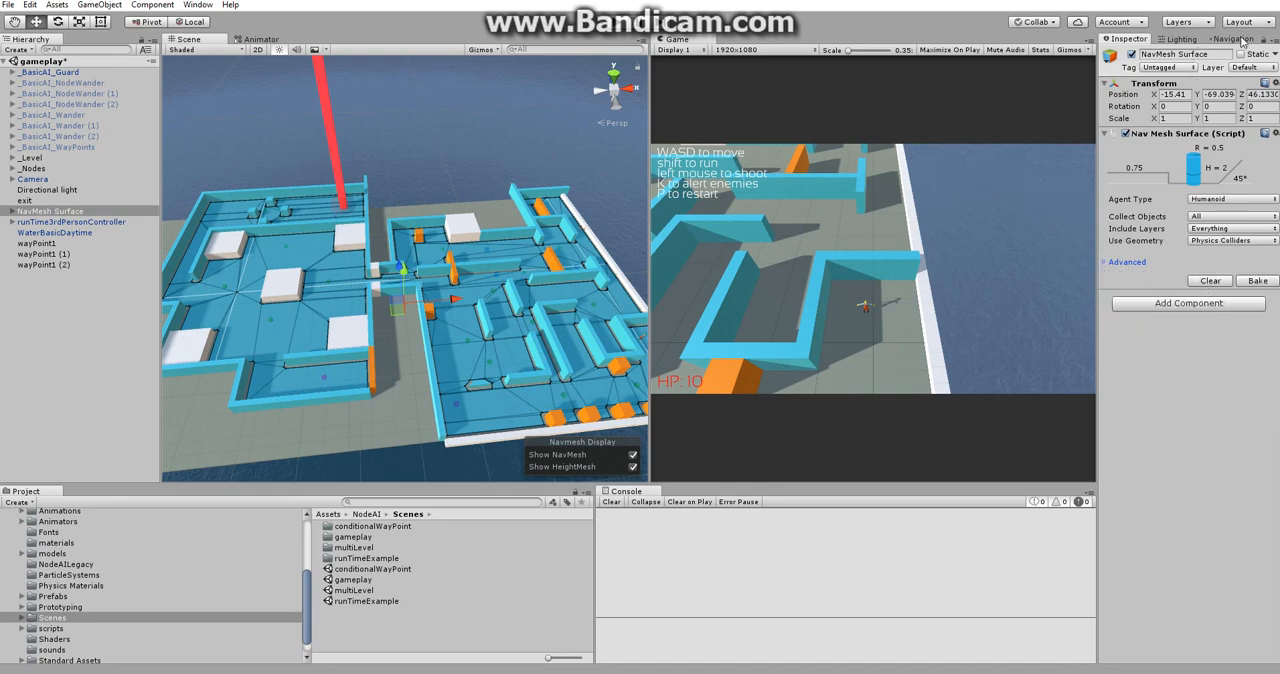
{"action": "left_click", "coordinate": [1210, 281]}
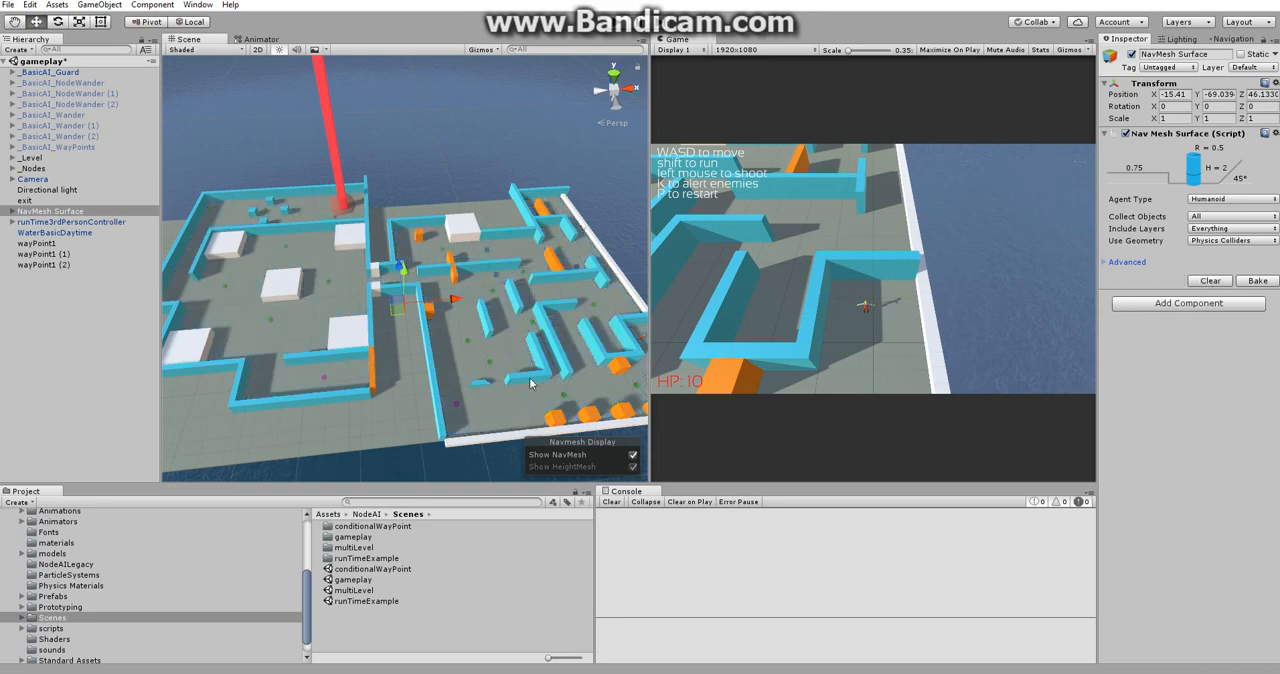
{"action": "left_click", "coordinate": [1259, 281]}
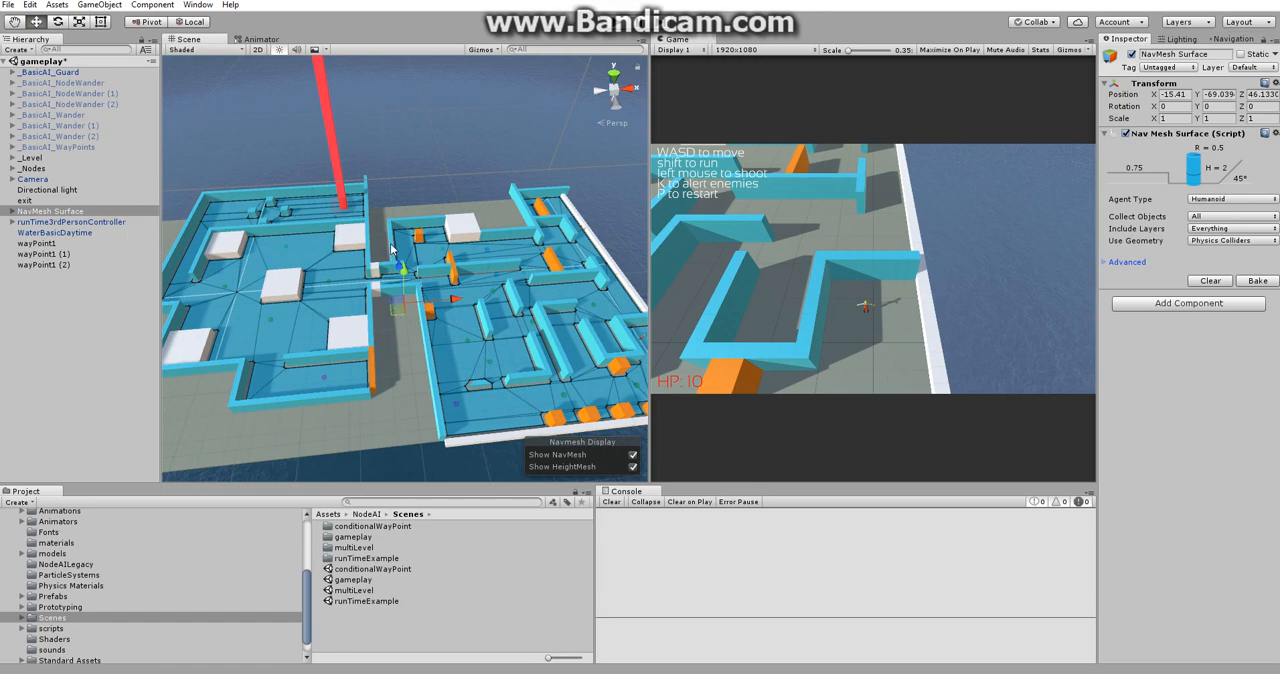
Inspect the settings of the first NavMesh Modifier Volume under NavMesh Surface in a widened Inspector.
{"action": "left_click", "coordinate": [12, 213]}
{"action": "left_click", "coordinate": [12, 212]}
{"action": "middle_click_drag", "start_coordinate": [462, 259], "coordinate": [495, 243]}
{"action": "left_click", "coordinate": [88, 222]}
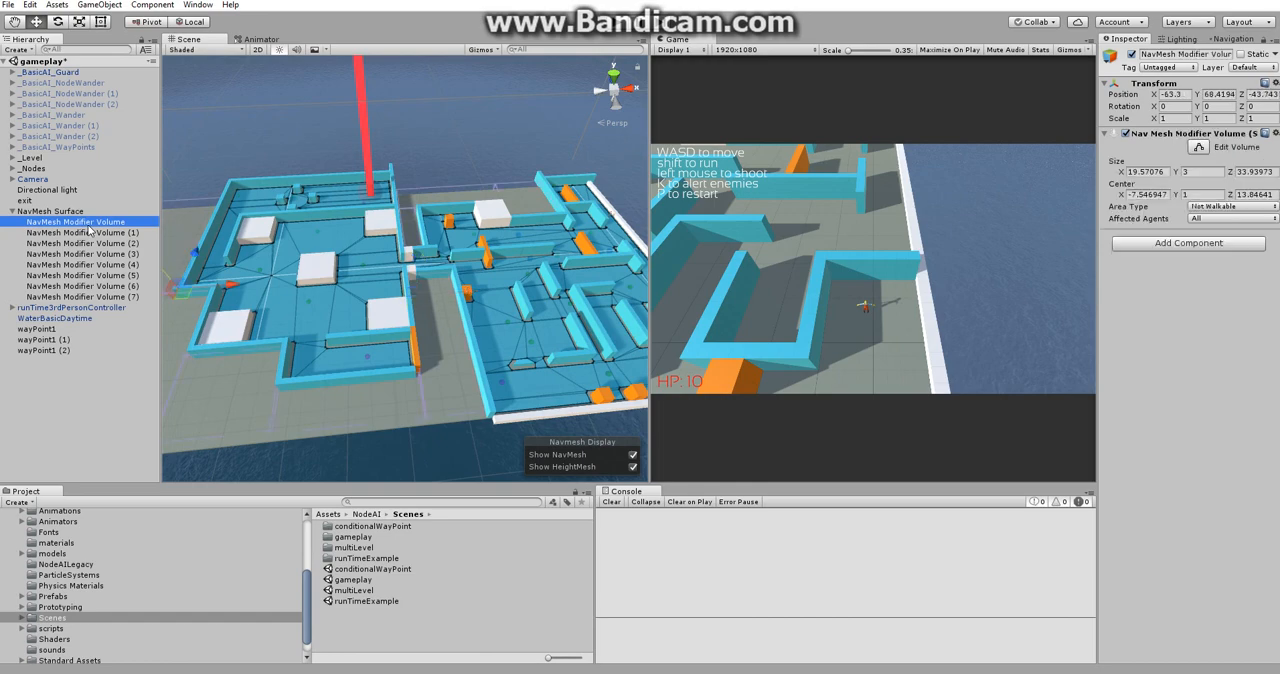
{"action": "key", "text": "f"}
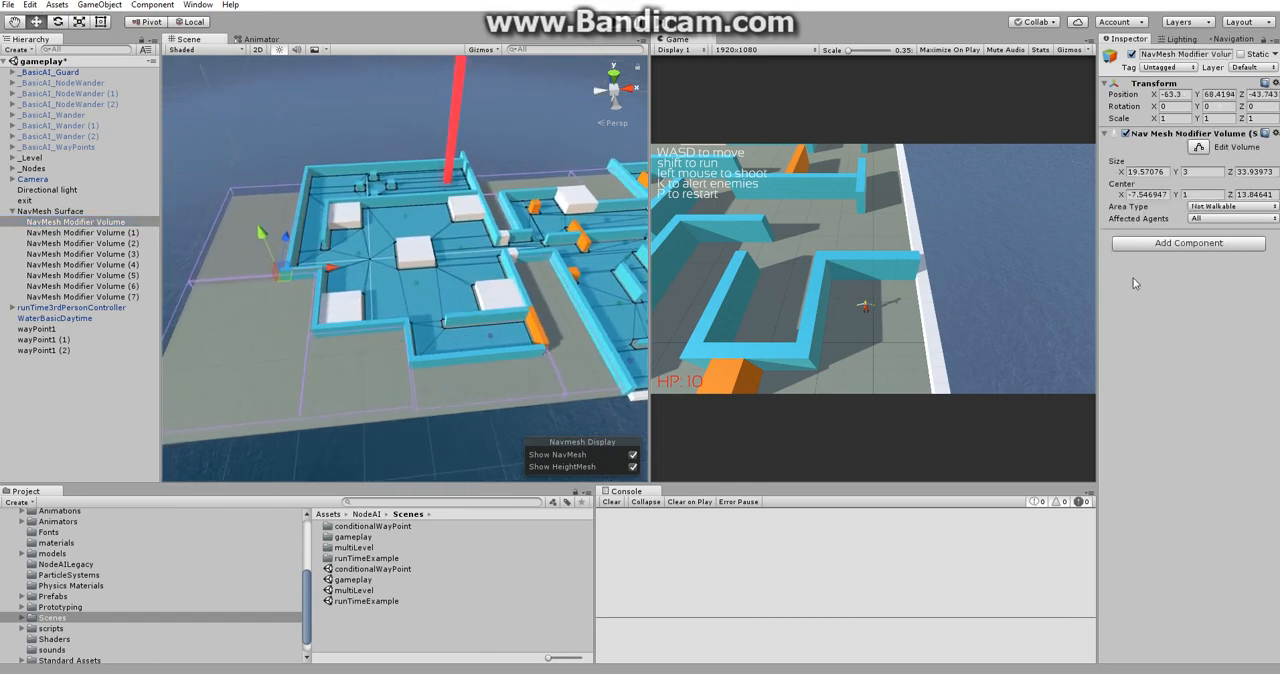
{"action": "left_click_drag", "start_coordinate": [1098, 299], "coordinate": [1046, 300]}
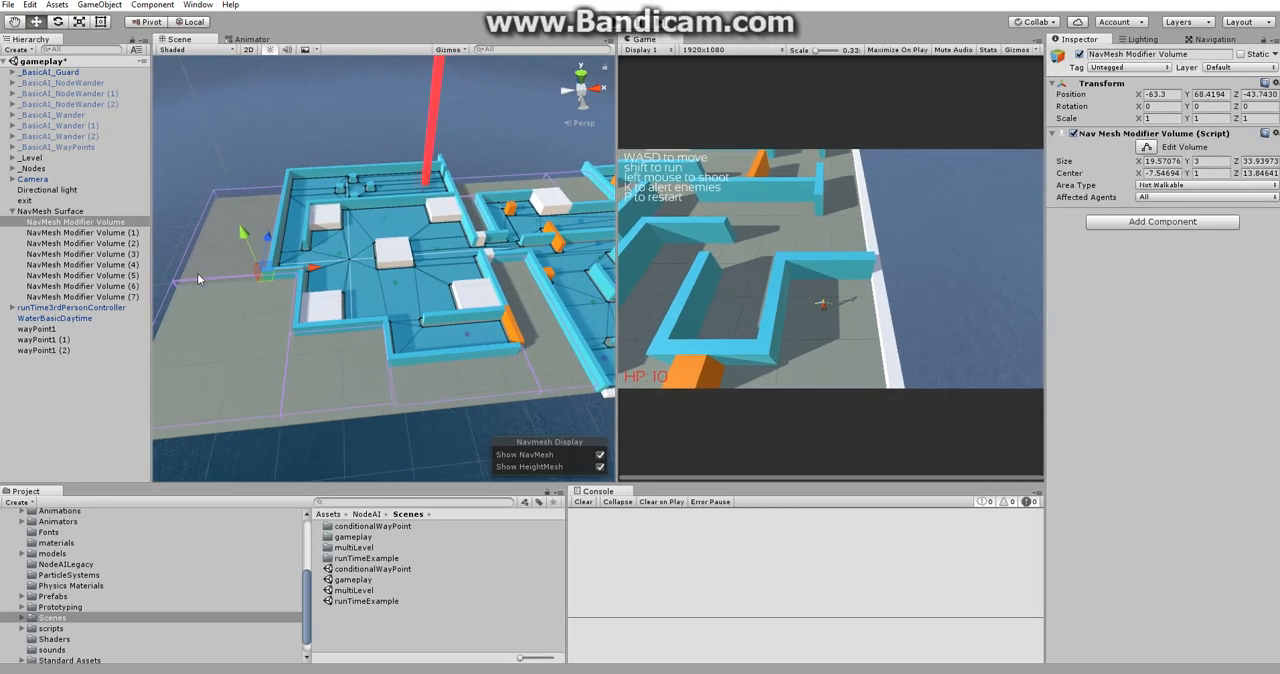
Deactivate all eight NavMesh Modifier Volumes, rebake the NavMesh Surface, and examine the outer floor around the walls.
{"action": "left_click", "coordinate": [105, 297], "text": "shift"}
{"action": "left_click", "coordinate": [1079, 54]}
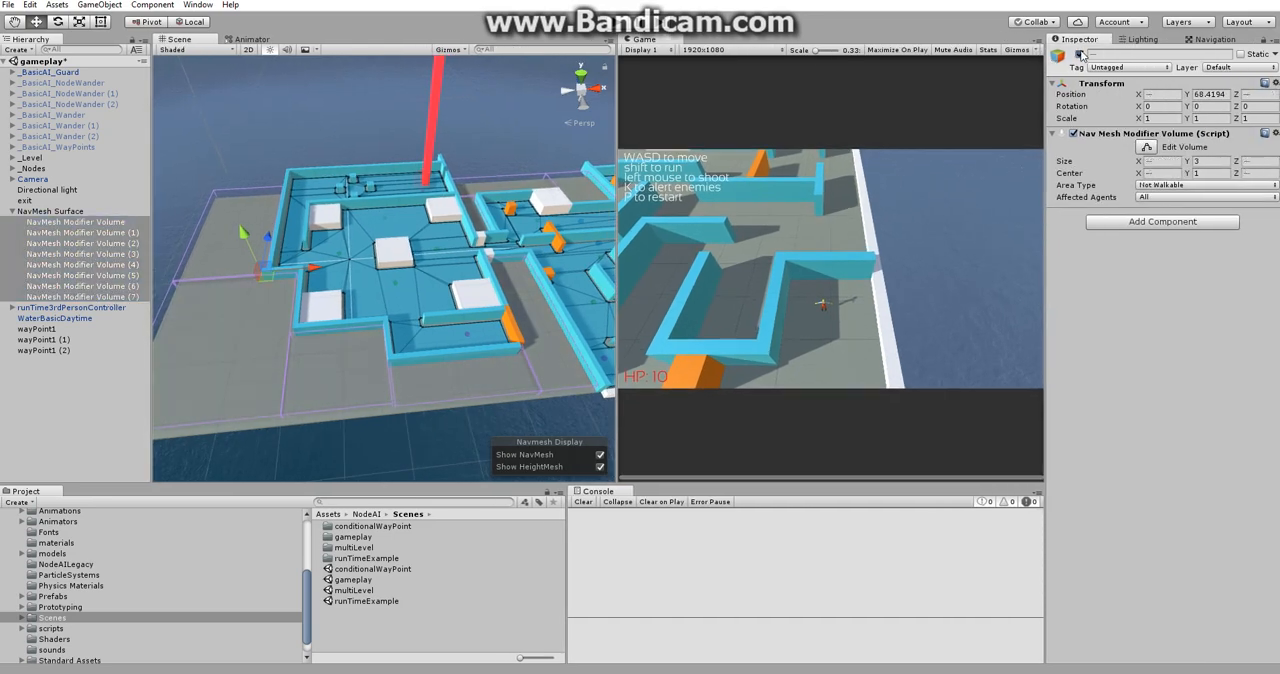
{"action": "left_click", "coordinate": [62, 212]}
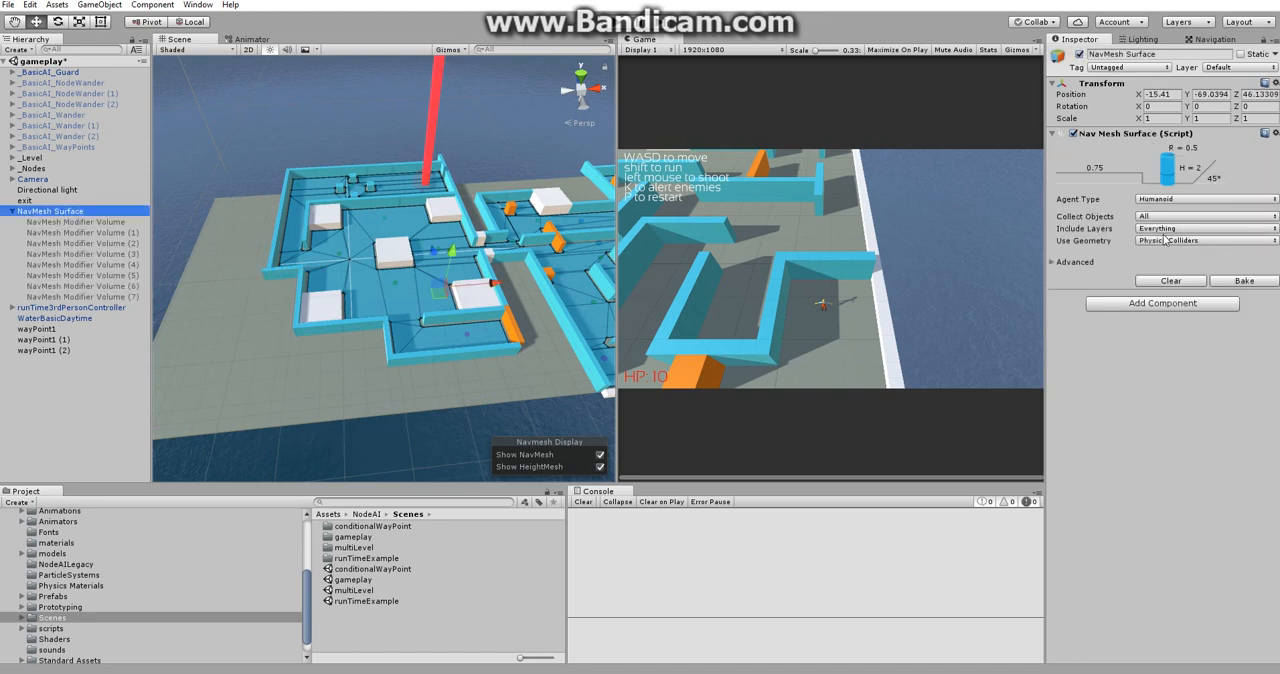
{"action": "left_click", "coordinate": [1244, 282]}
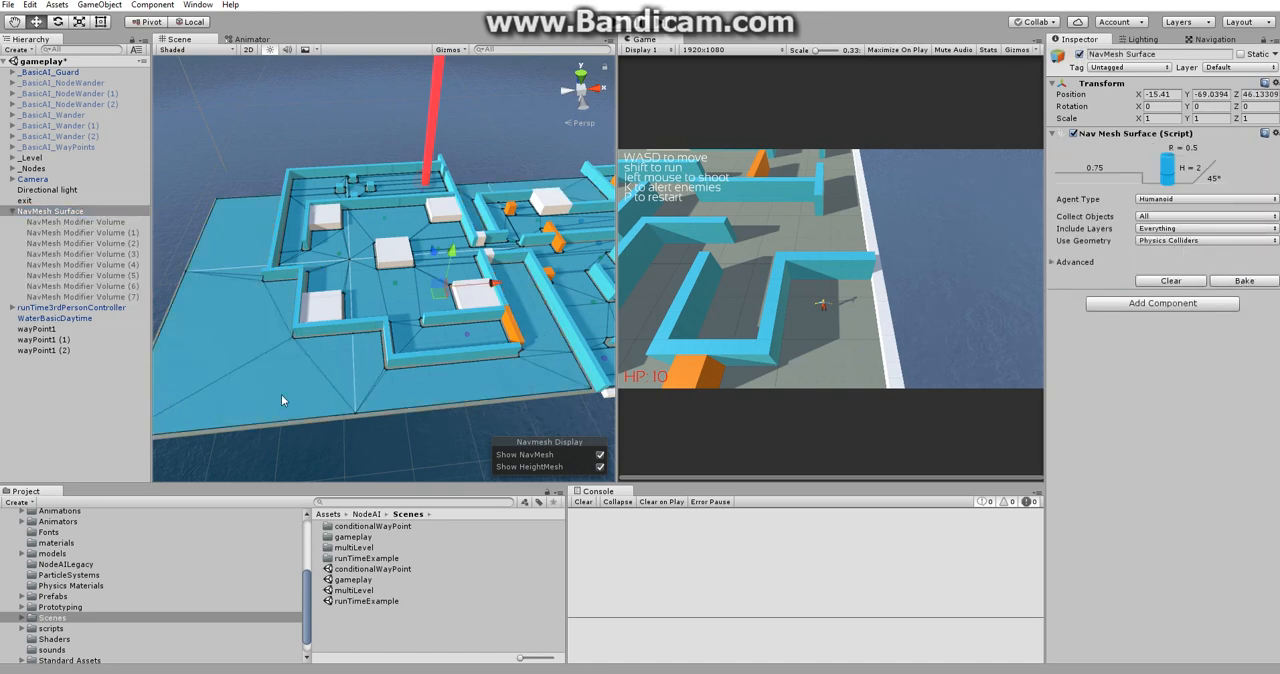
{"action": "middle_click_drag", "start_coordinate": [362, 352], "coordinate": [393, 364]}
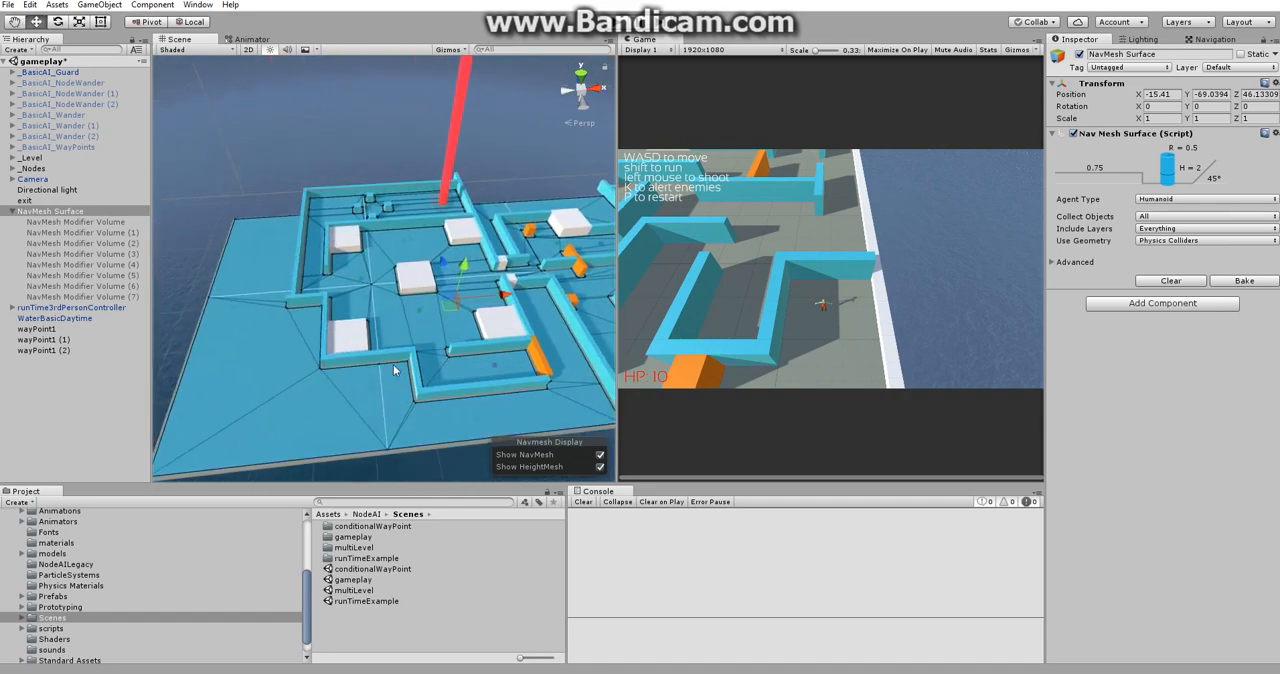
{"action": "middle_click_drag", "start_coordinate": [584, 217], "coordinate": [364, 201]}
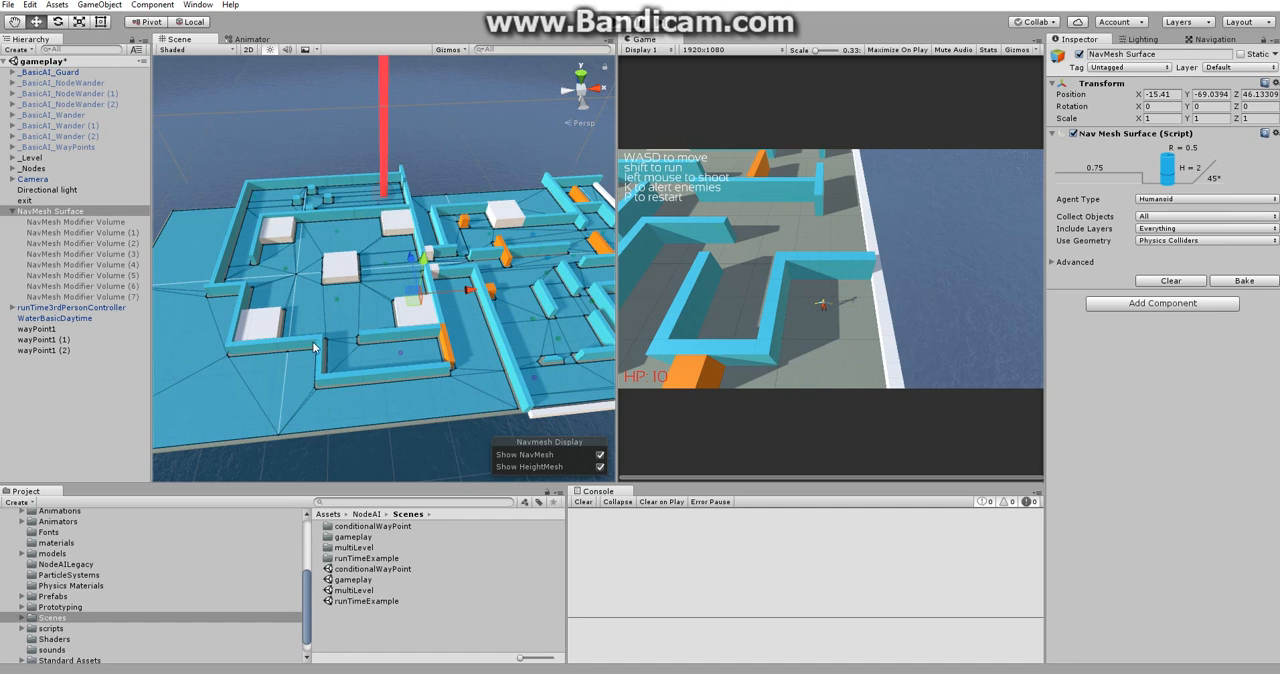
{"action": "middle_click_drag", "start_coordinate": [277, 373], "coordinate": [435, 313]}
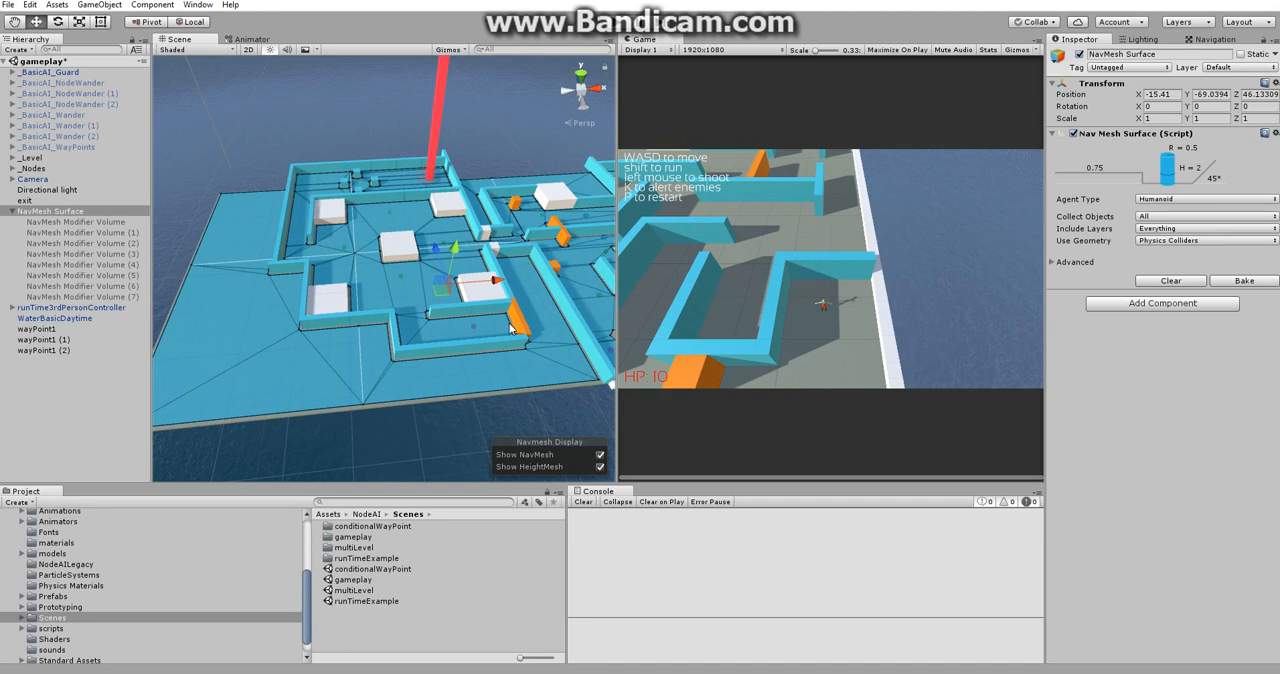
{"action": "middle_click_drag", "start_coordinate": [464, 348], "coordinate": [450, 338]}
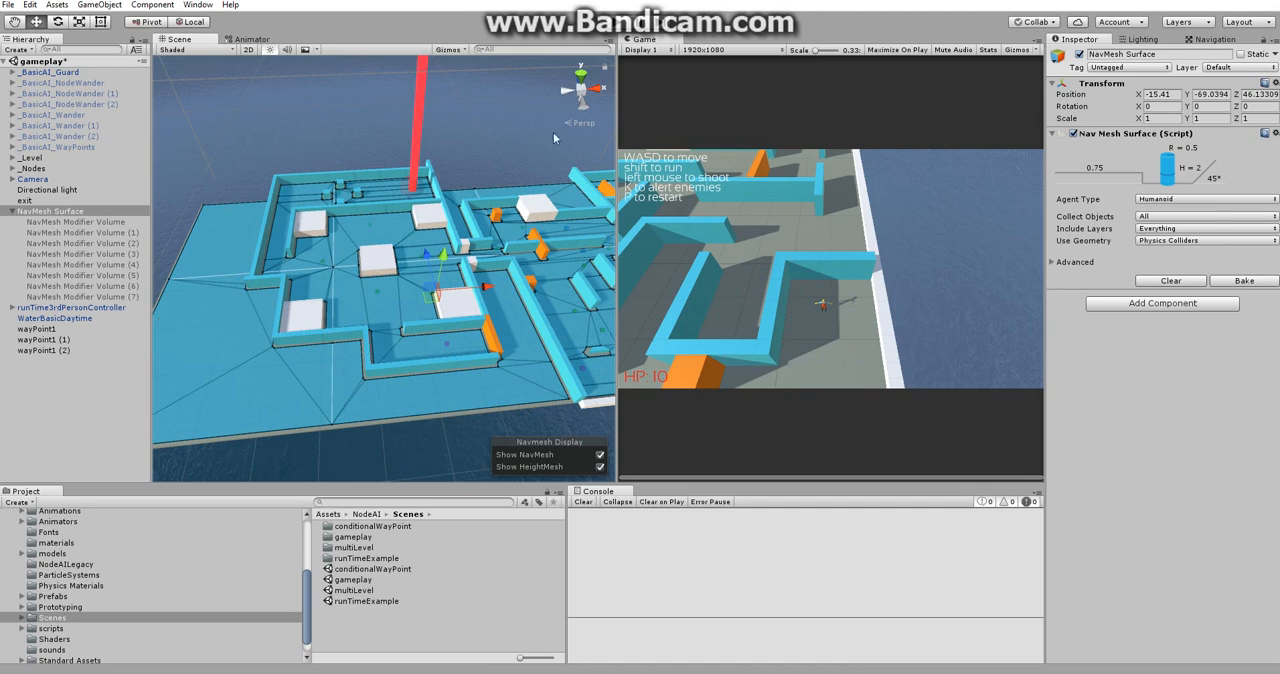
Reactivate only the first NavMesh Modifier Volume and view its bounds up close.
{"action": "left_click", "coordinate": [84, 222]}
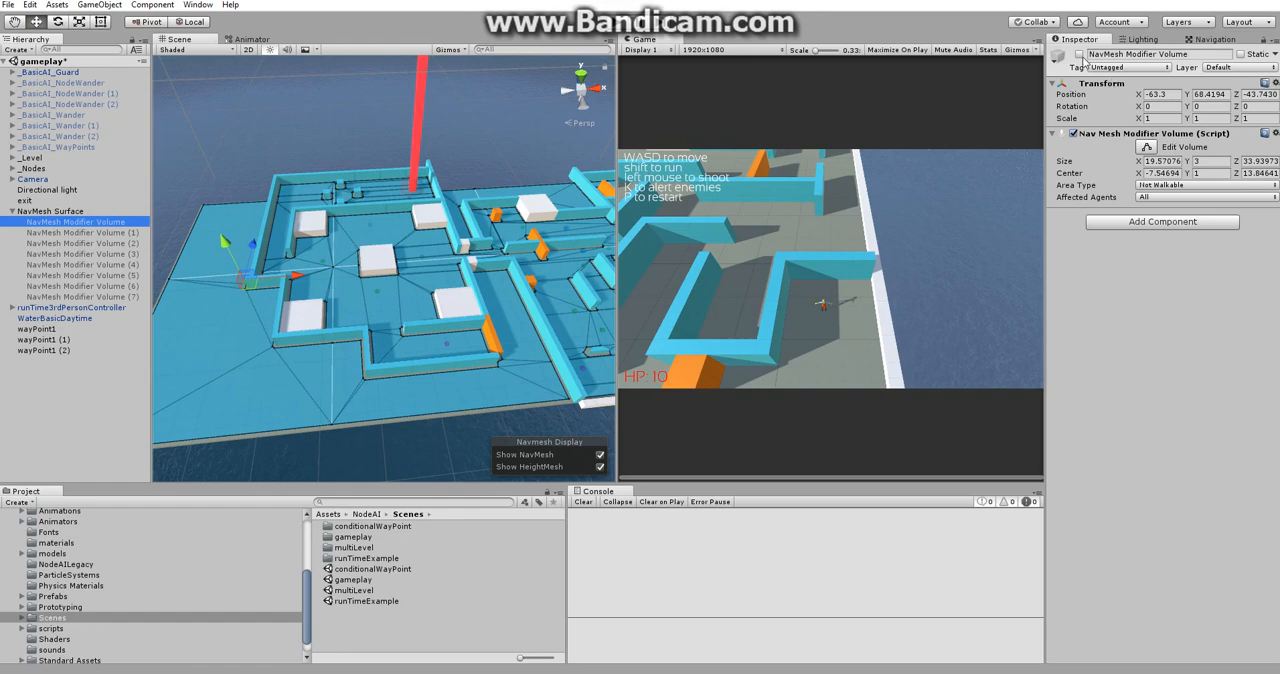
{"action": "left_click", "coordinate": [1078, 54]}
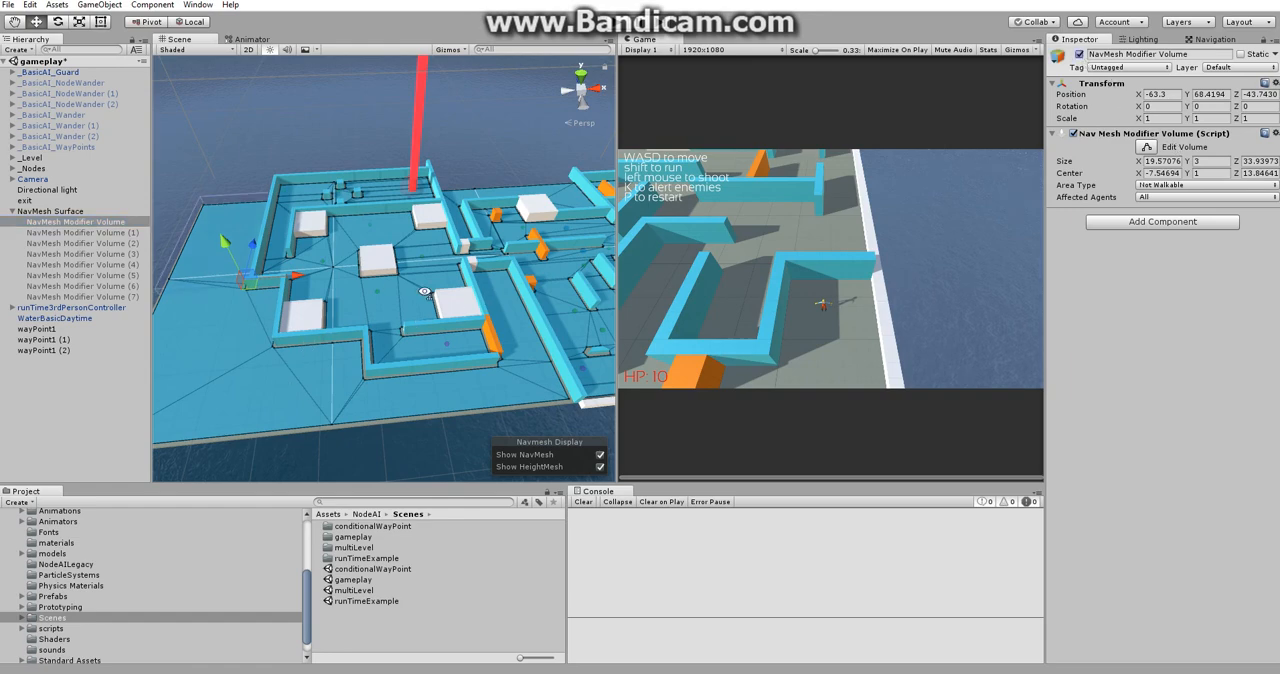
{"action": "right_click_drag", "start_coordinate": [425, 292], "coordinate": [386, 227]}
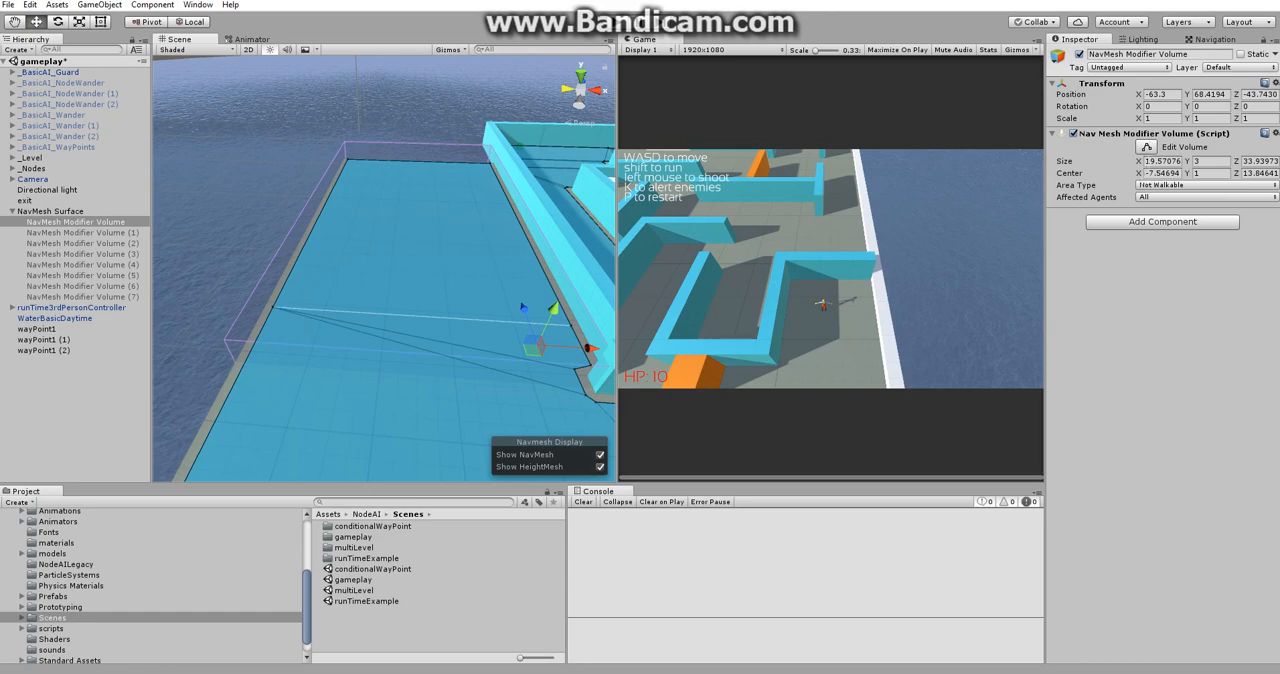
Try resizing the first modifier volume, shortening it to a Z size of about 31.75 in volume editing mode.
{"action": "left_click_drag", "start_coordinate": [1138, 162], "coordinate": [1064, 164]}
{"action": "key", "text": "ctrl+z"}
{"action": "left_click", "coordinate": [1147, 147]}
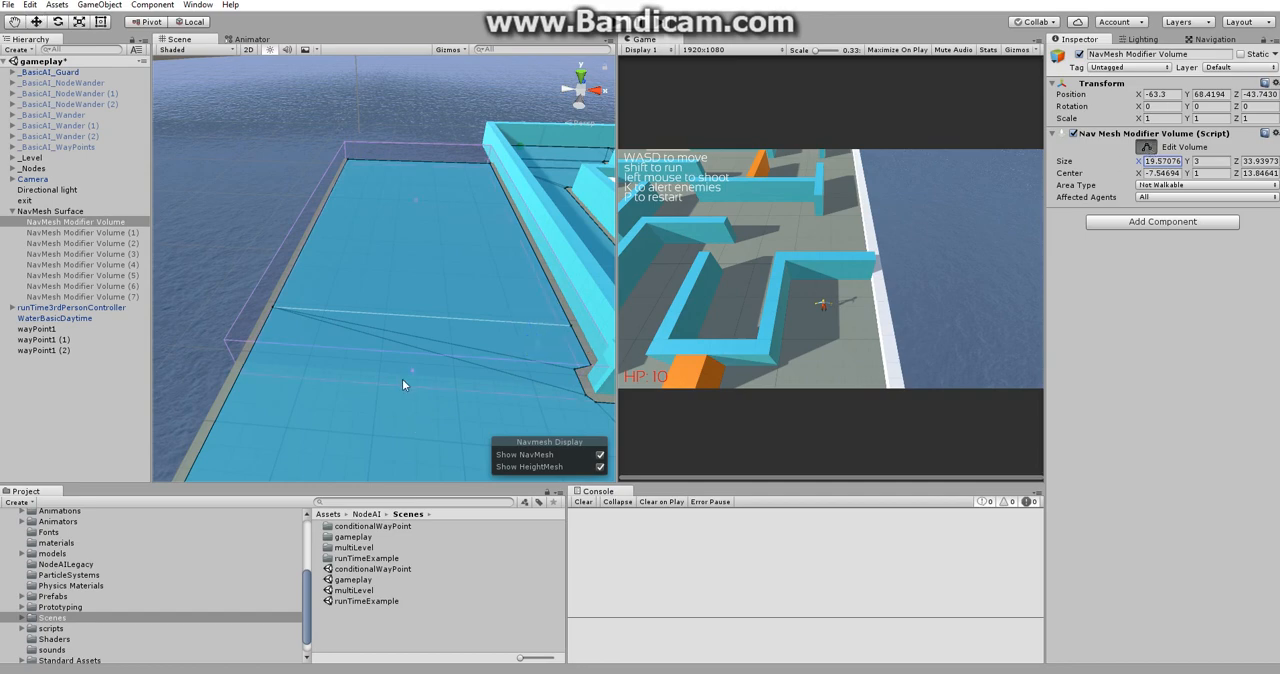
{"action": "left_click_drag", "start_coordinate": [411, 374], "coordinate": [442, 351]}
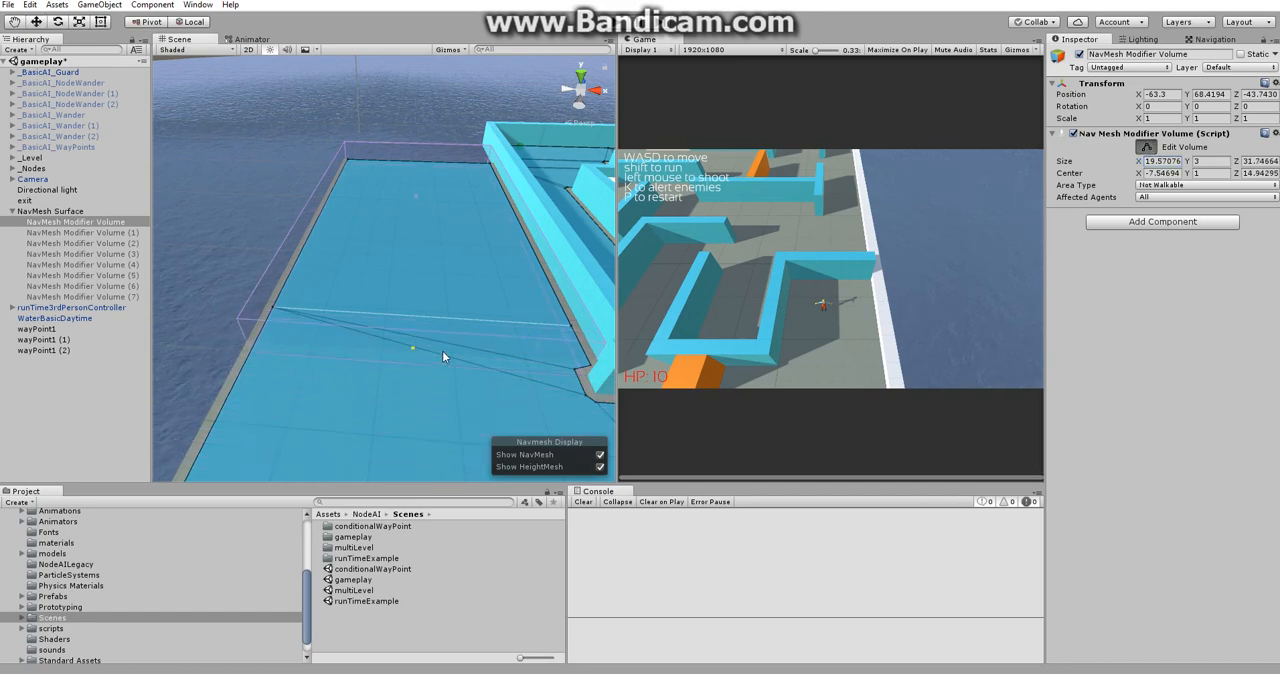
{"action": "key", "text": "ctrl+z"}
{"action": "left_click", "coordinate": [1146, 146]}
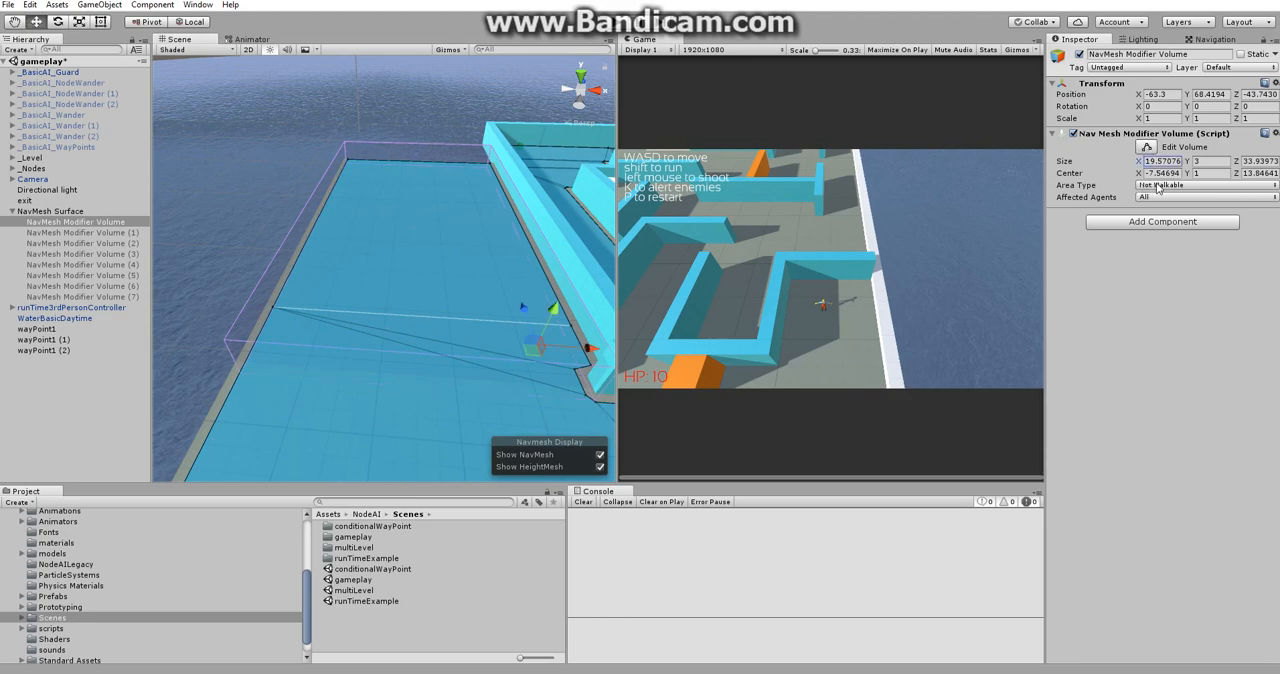
Check the first modifier volume's area type choices and rebake the NavMesh Surface with that volume active.
{"action": "left_click", "coordinate": [1157, 186]}
{"action": "left_click", "coordinate": [1175, 322]}
{"action": "right_click_drag", "start_coordinate": [434, 267], "coordinate": [215, 286]}
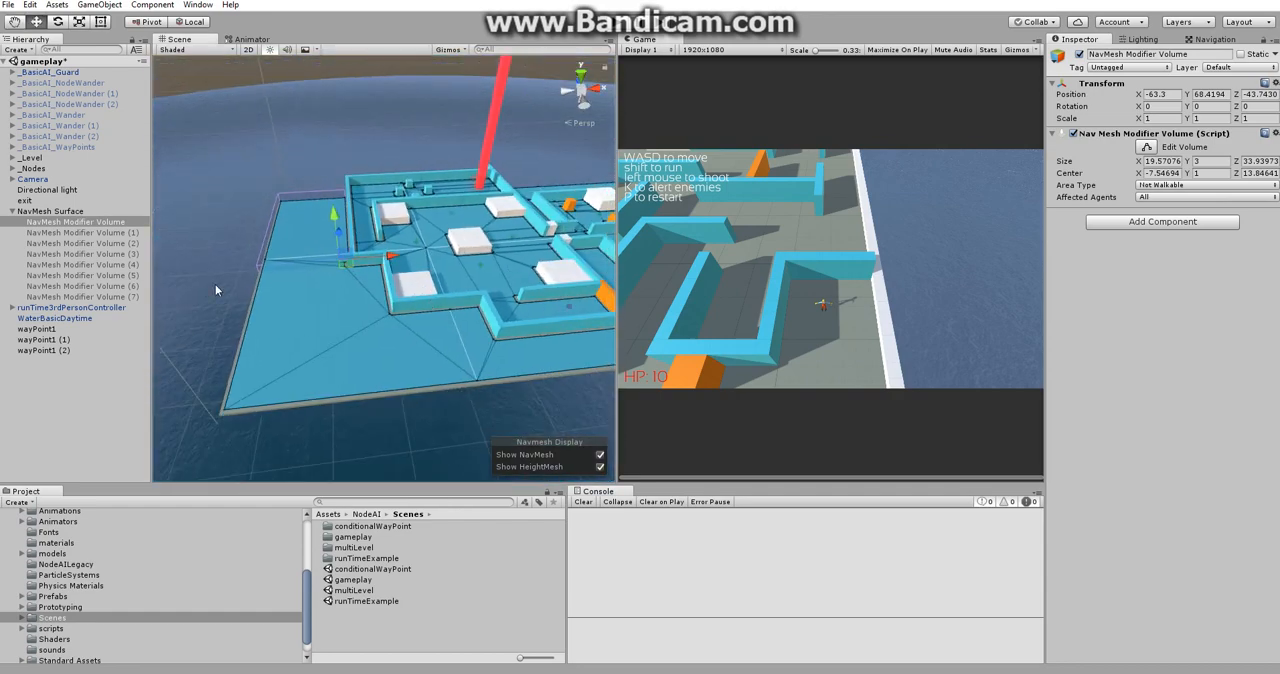
{"action": "left_click", "coordinate": [86, 211]}
{"action": "left_click", "coordinate": [1233, 281]}
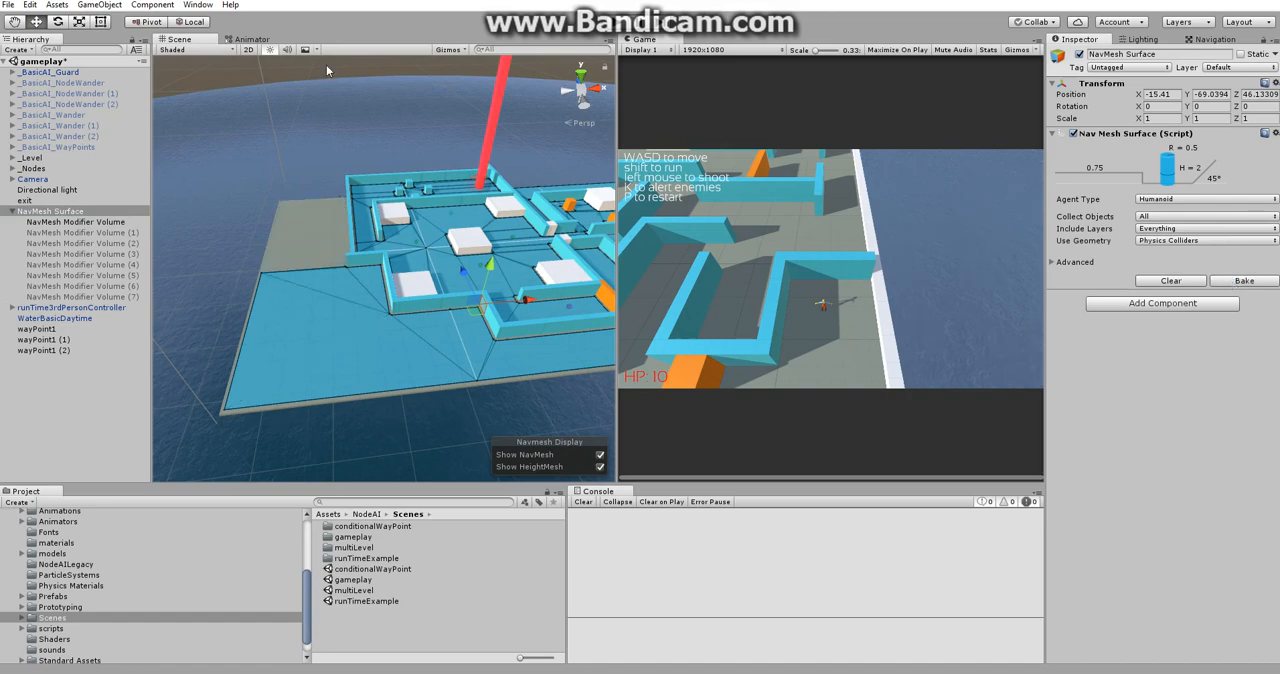
Reactivate NavMesh Modifier Volumes (1) through (7) and rebake the NavMesh Surface.
{"action": "left_click", "coordinate": [83, 232]}
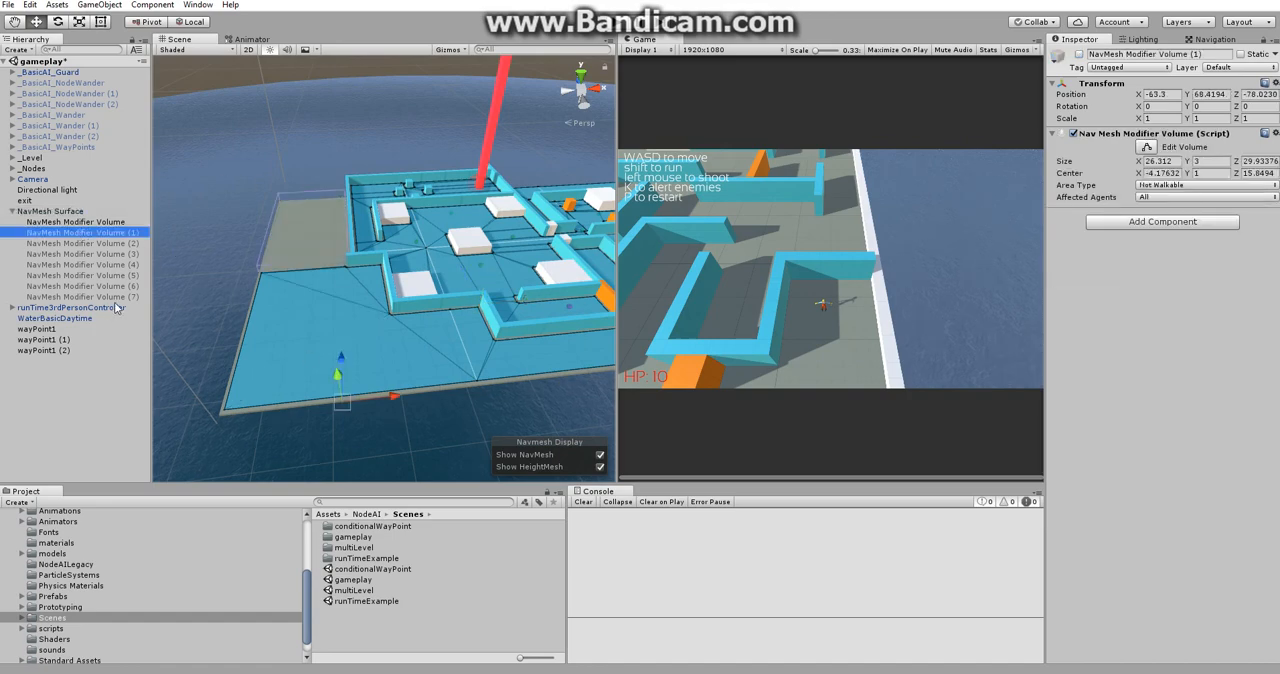
{"action": "left_click", "coordinate": [116, 297], "text": "shift"}
{"action": "left_click", "coordinate": [1079, 55]}
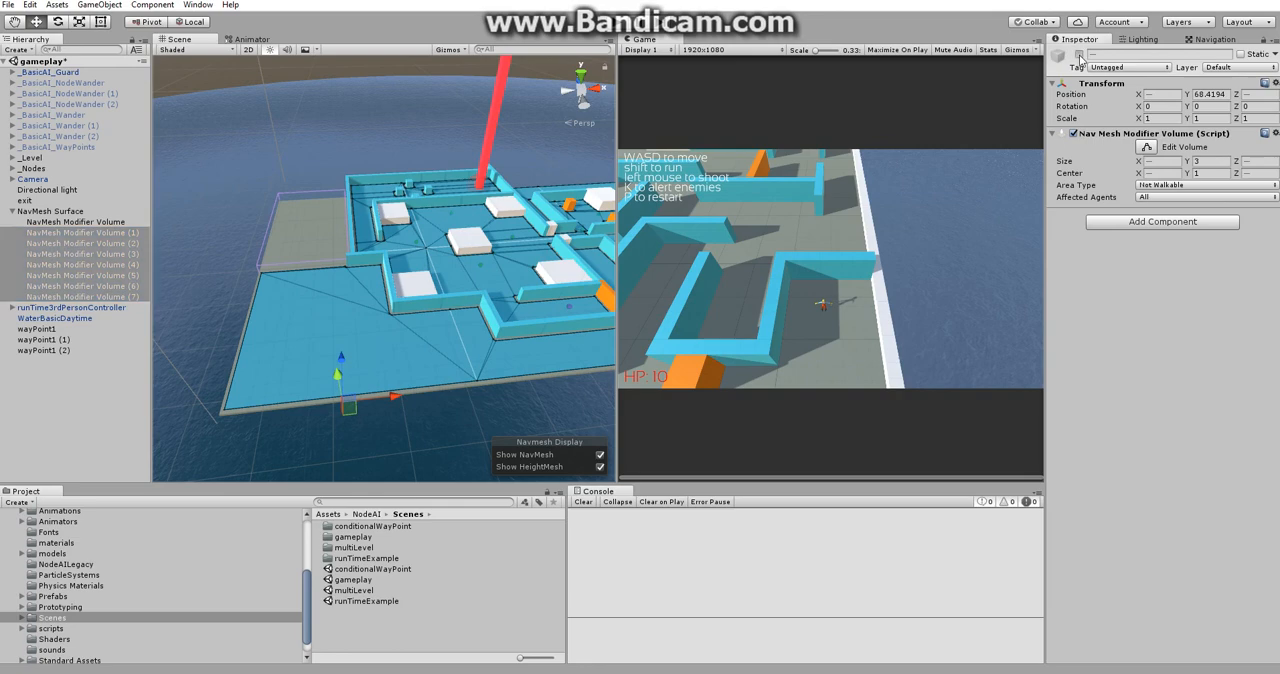
{"action": "left_click", "coordinate": [56, 211]}
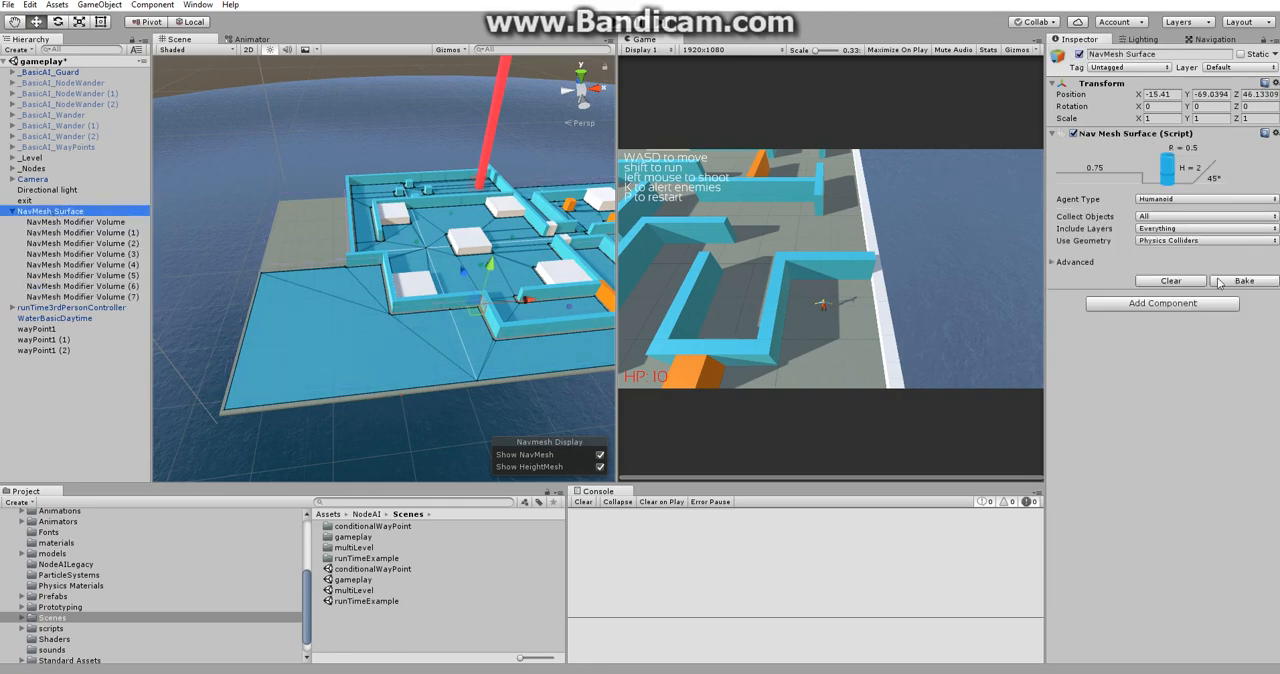
{"action": "left_click", "coordinate": [1262, 283]}
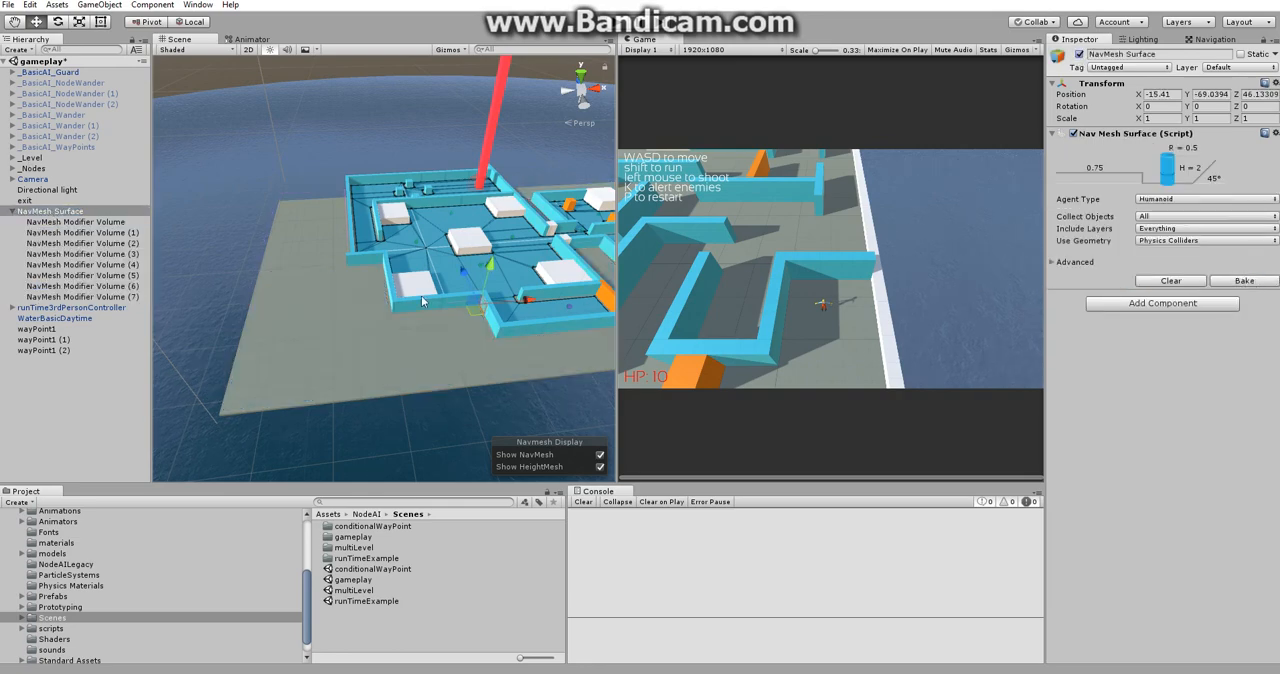
{"action": "right_click_drag", "start_coordinate": [425, 302], "coordinate": [456, 268]}
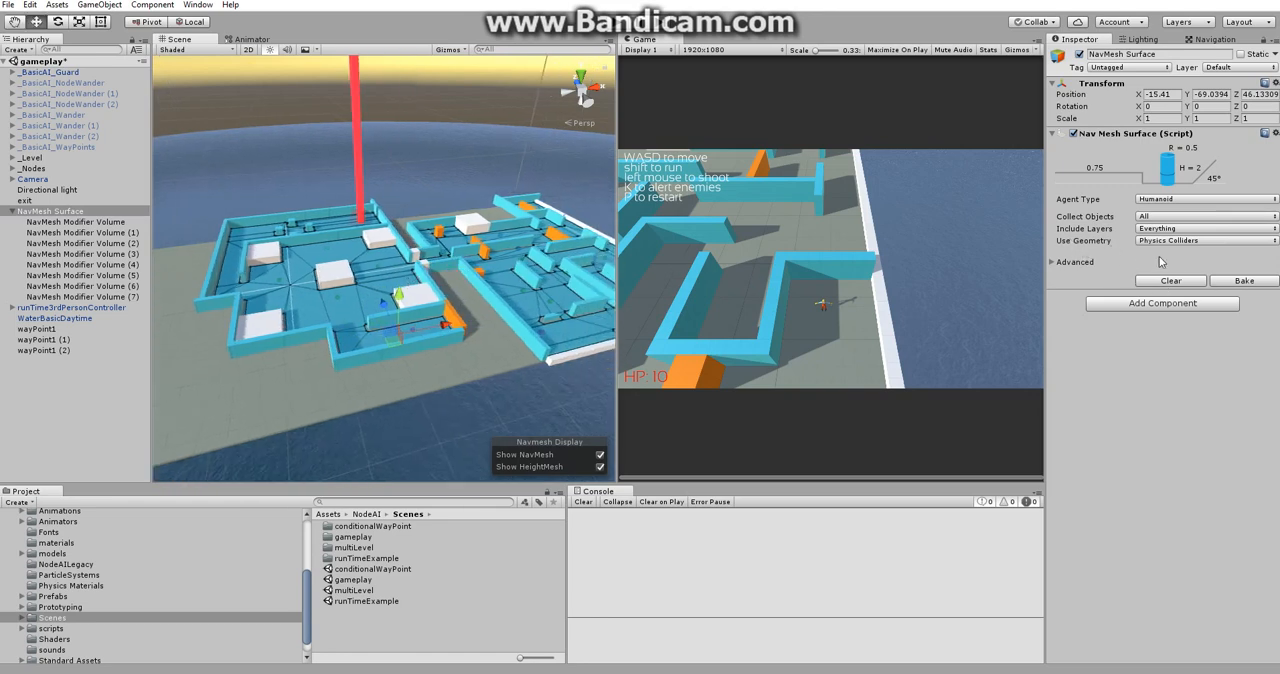
Set the NavMesh Surface's Use Geometry option to Render Meshes and rebake it.
{"action": "left_click", "coordinate": [1215, 241]}
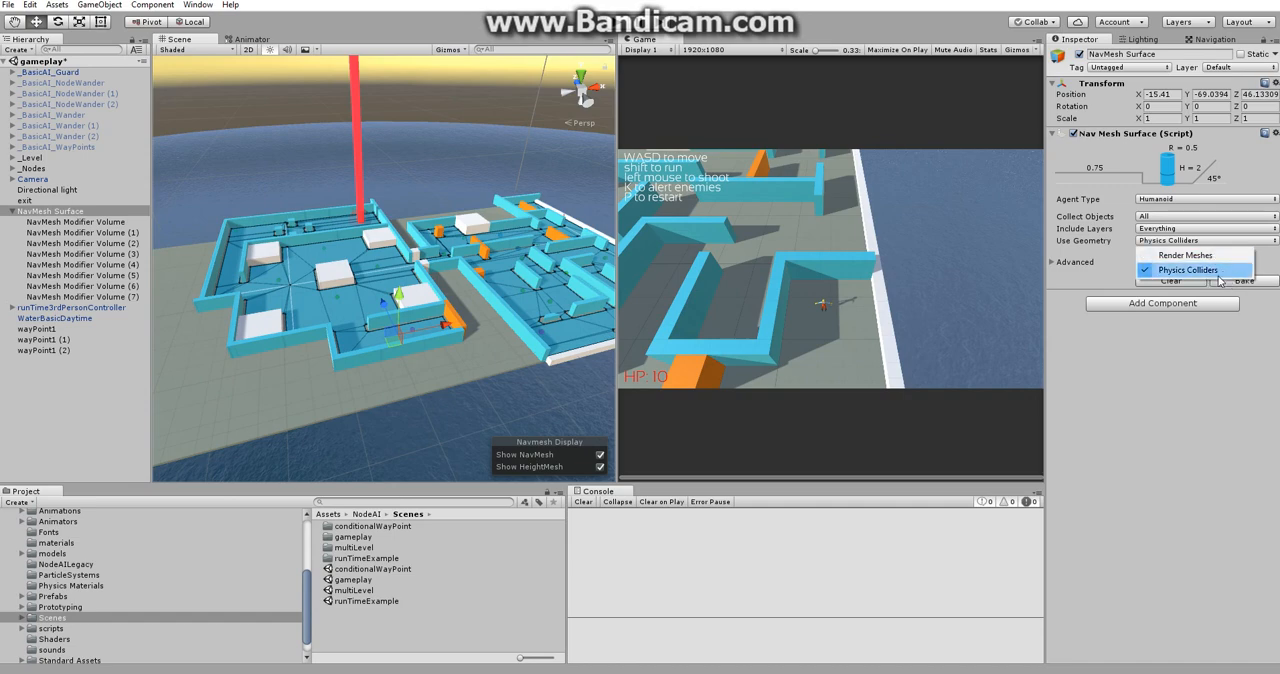
{"action": "left_click", "coordinate": [1103, 446]}
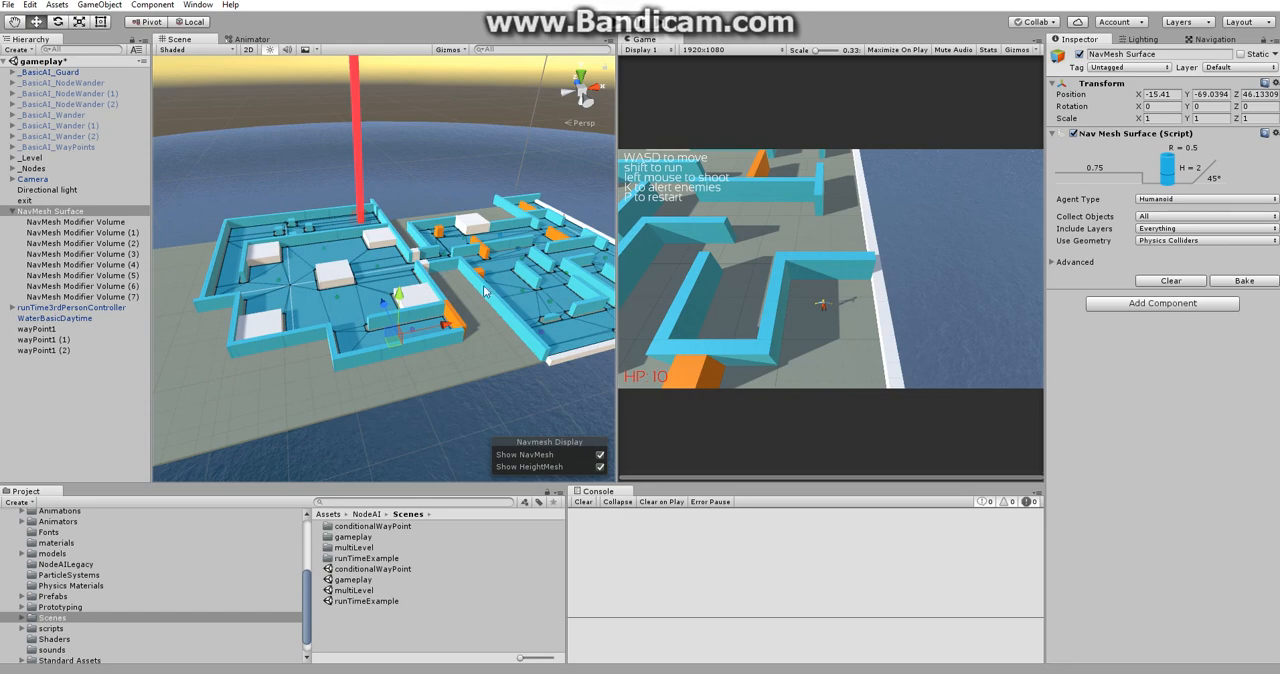
{"action": "left_click", "coordinate": [1161, 241]}
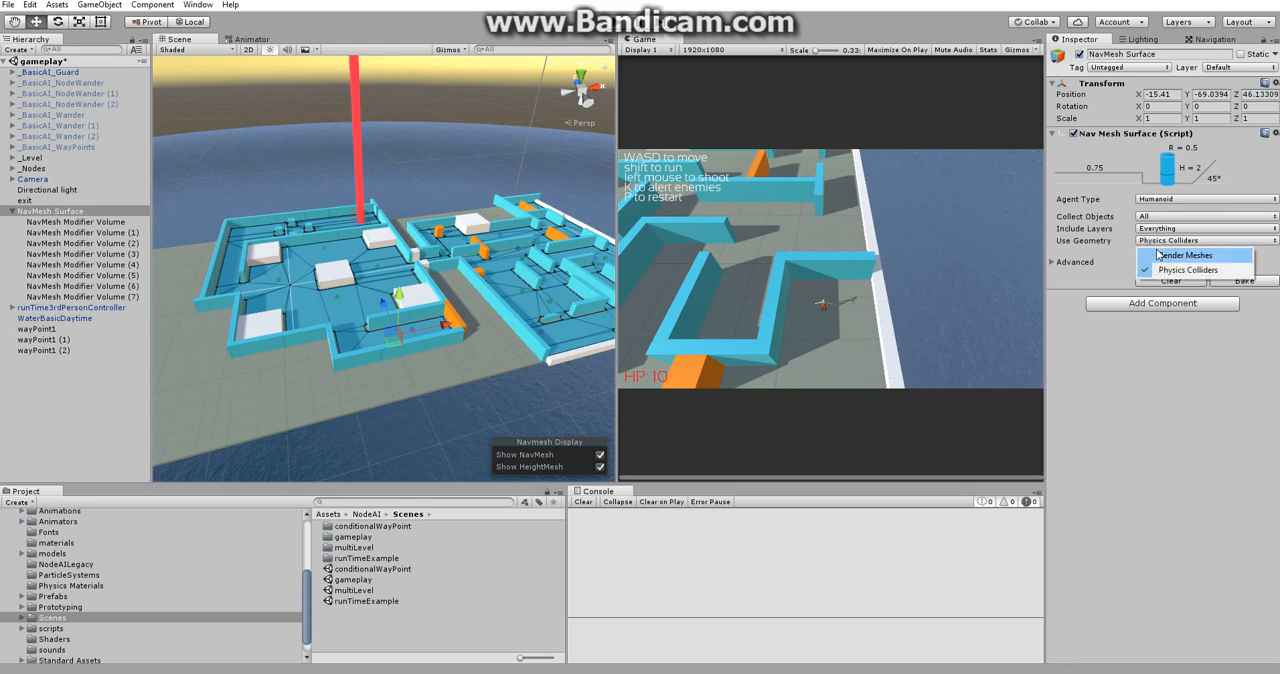
{"action": "left_click", "coordinate": [1161, 256]}
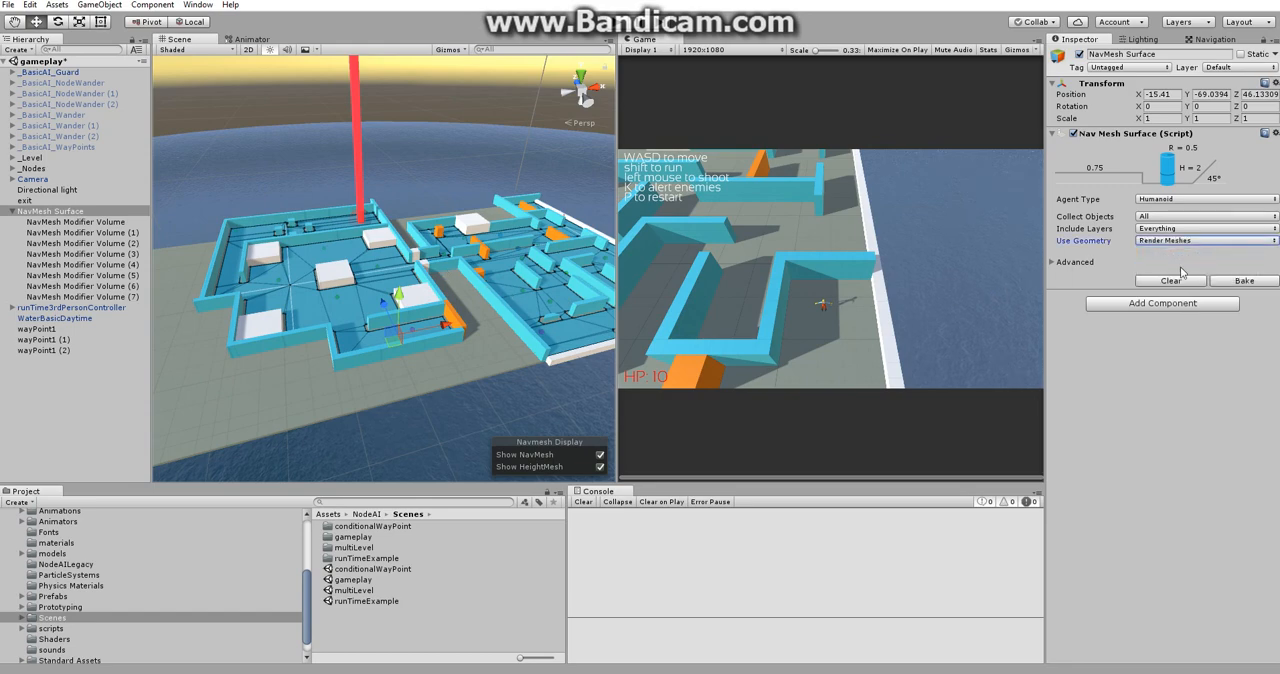
{"action": "left_click", "coordinate": [1250, 281]}
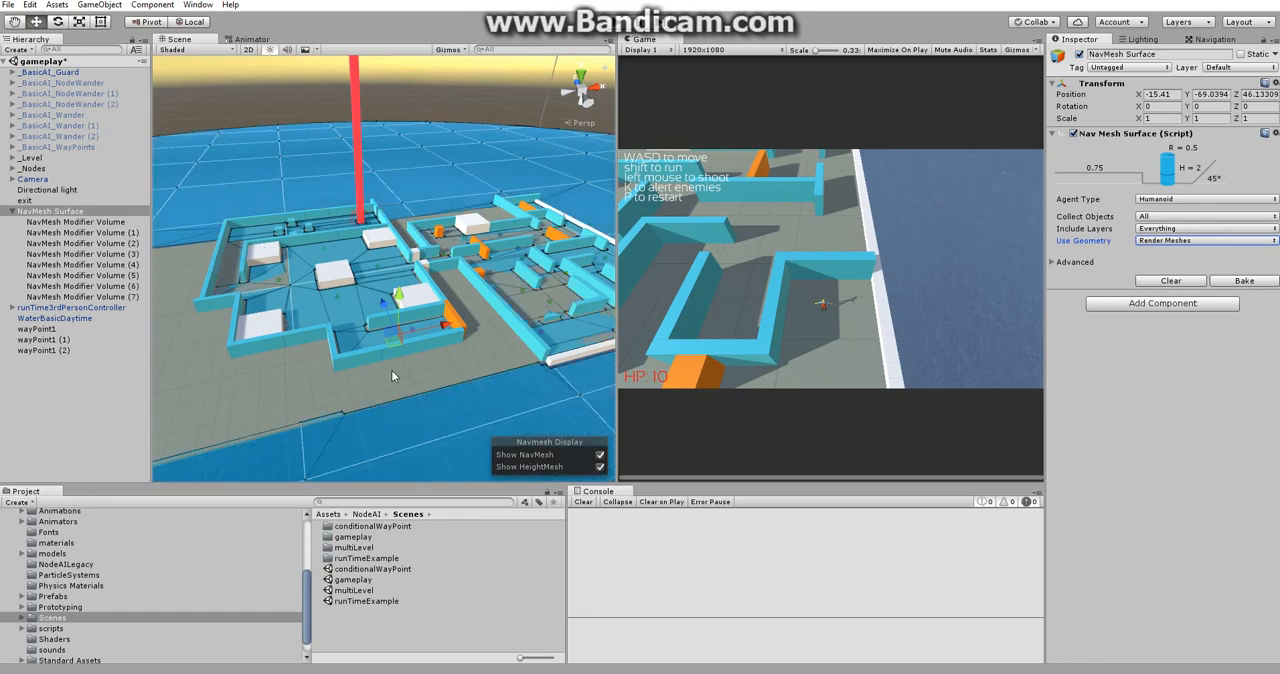
Set the NavMesh Surface's Use Geometry option back to Physics Colliders and rebake it.
{"action": "left_click", "coordinate": [1190, 241]}
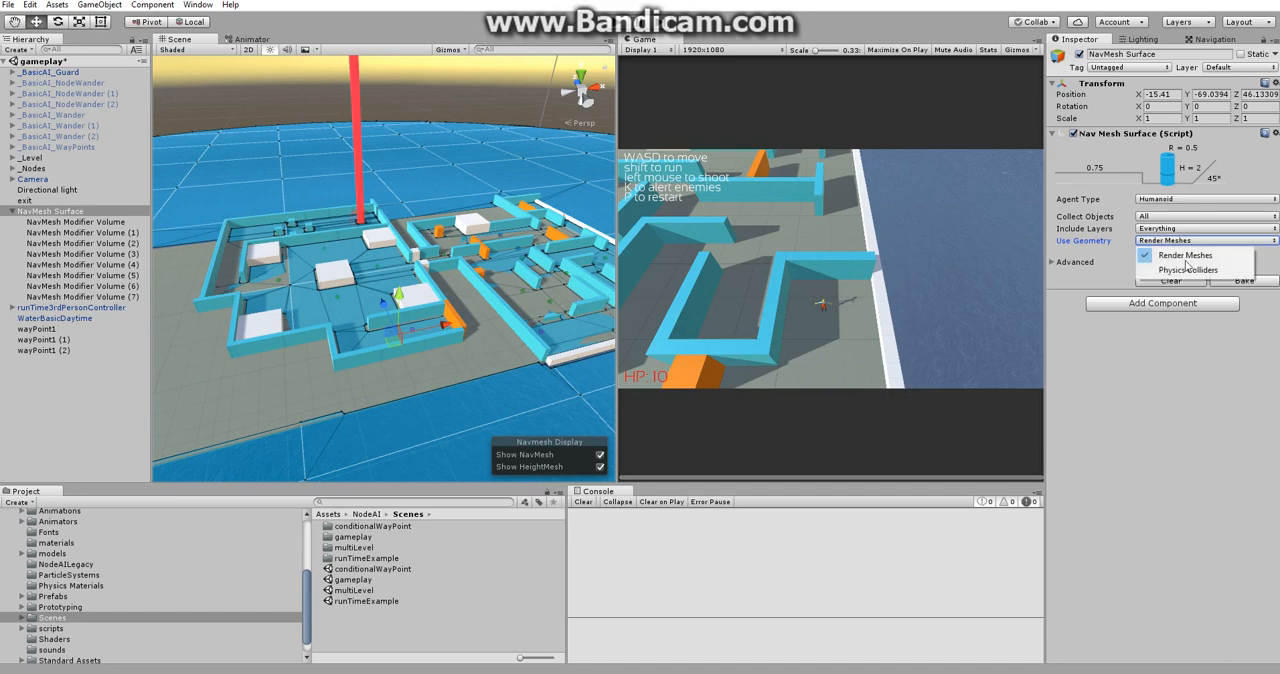
{"action": "left_click", "coordinate": [1197, 271]}
{"action": "left_click", "coordinate": [1245, 281]}
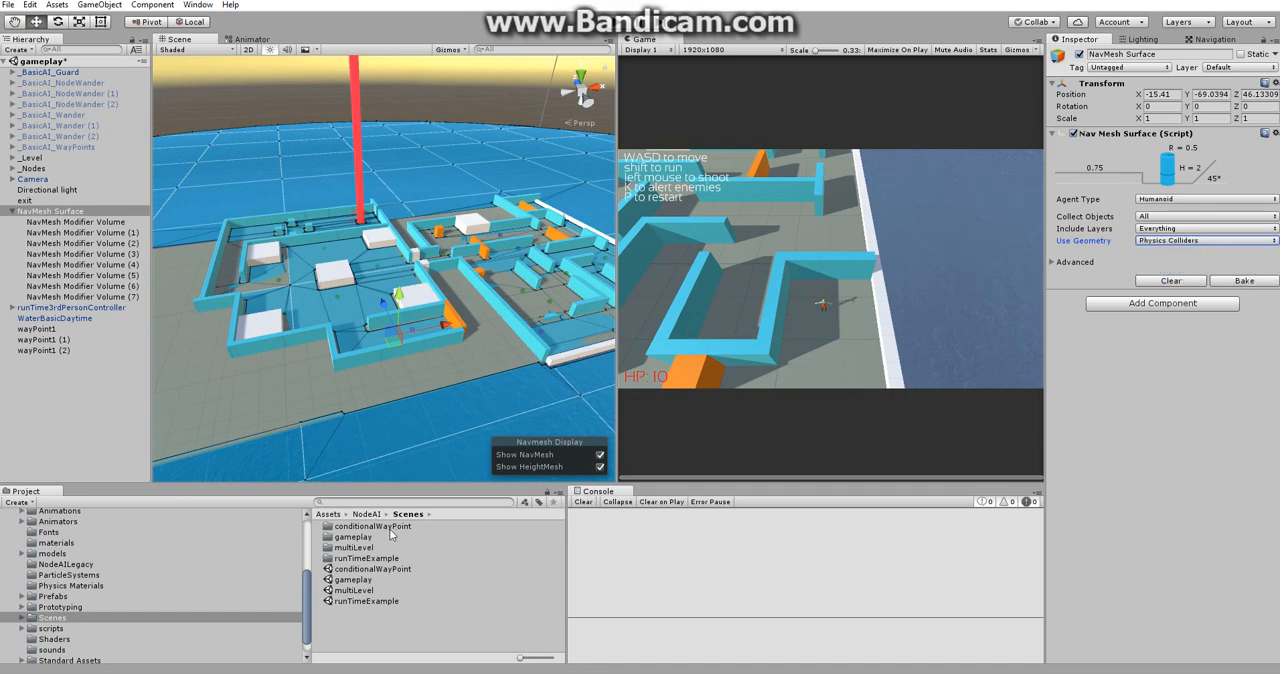
{"action": "scroll", "coordinate": [444, 366], "scroll_direction": "up", "scroll_amount": 6}
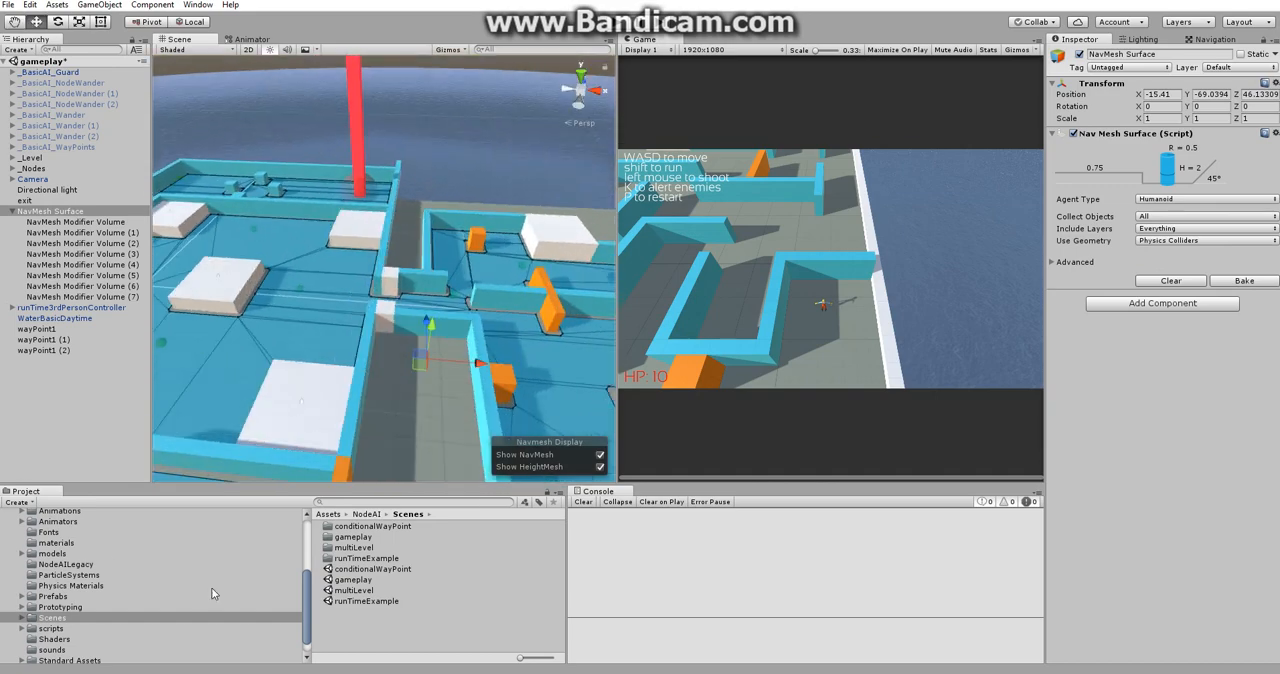
Open the runTimeExample scene, discarding the unsaved changes in the gameplay scene.
{"action": "double_click", "coordinate": [387, 603]}
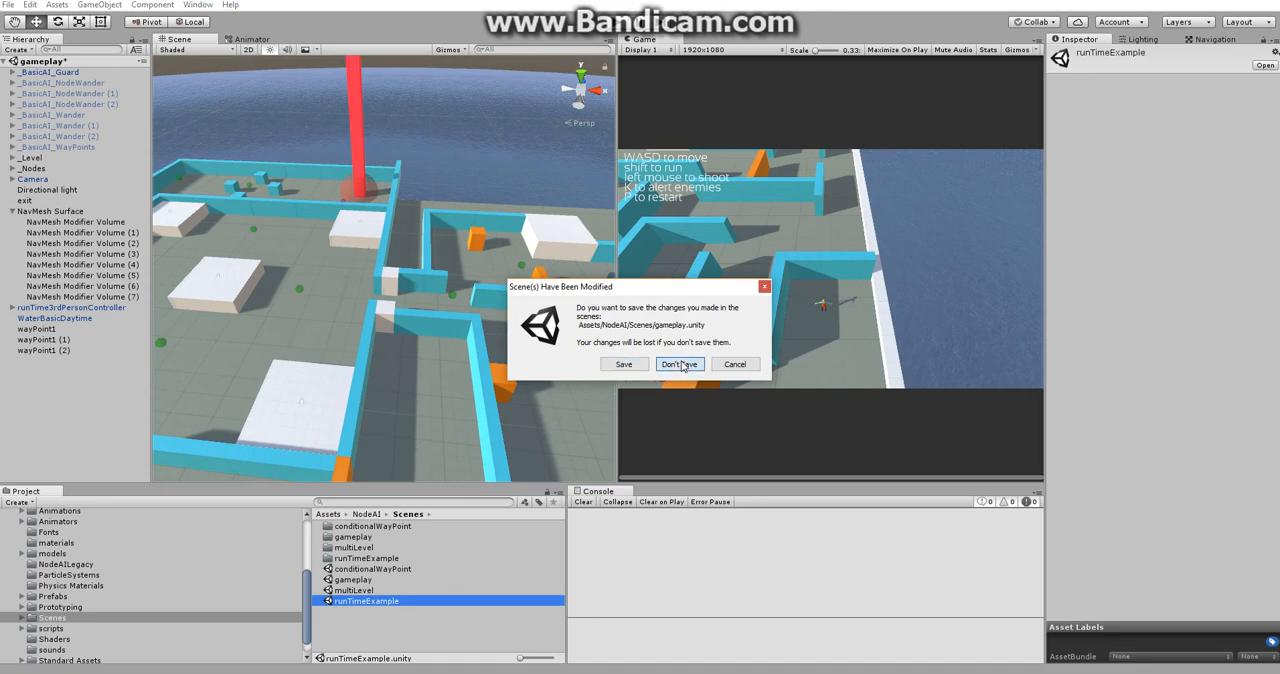
{"action": "left_click", "coordinate": [680, 364]}
{"action": "left_click_drag", "start_coordinate": [311, 324], "coordinate": [346, 305], "text": "alt"}
Run the scene, examine the NavMesh Surface around the spawned pieces while moving the camera and reloading the level, and stop playback.
{"action": "left_click", "coordinate": [617, 22]}
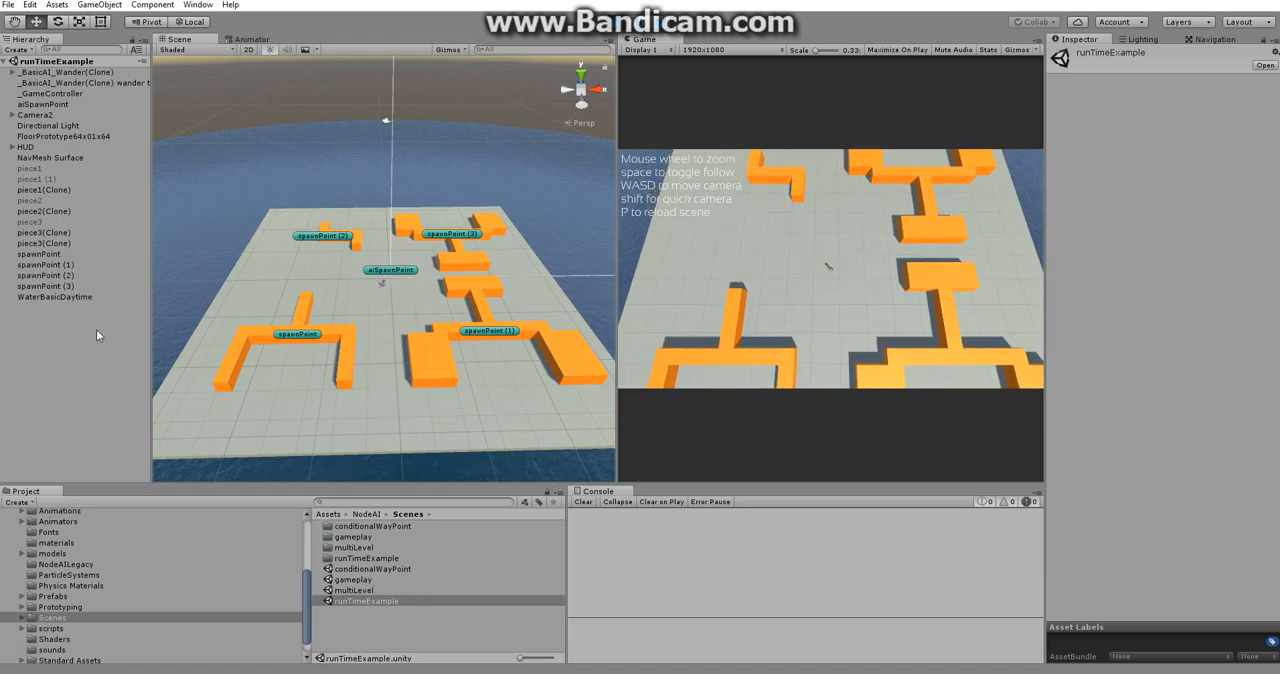
{"action": "left_click", "coordinate": [66, 158]}
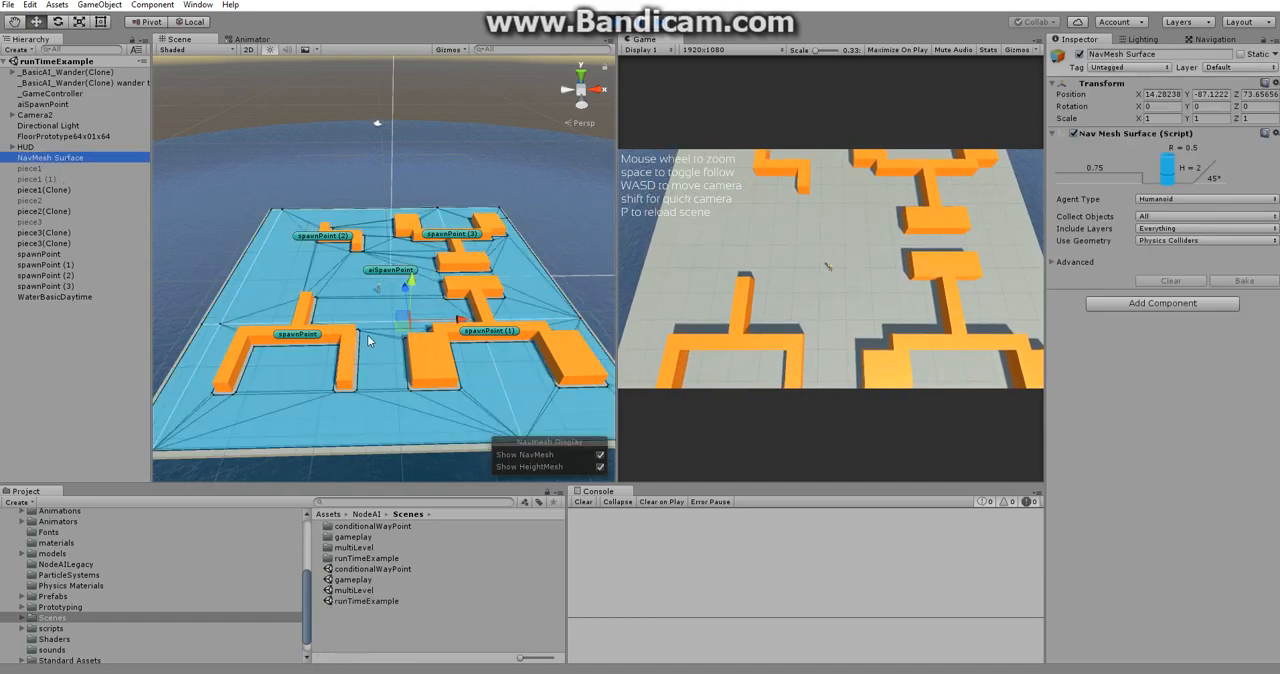
{"action": "key", "text": "w"}
{"action": "mouse_move", "coordinate": [367, 334]}
{"action": "right_mouse_down"}
{"action": "mouse_move", "coordinate": [298, 397]}
{"action": "mouse_move", "coordinate": [383, 338]}
{"action": "right_mouse_up"}
{"action": "key", "text": "s"}
{"action": "key", "text": "d"}
{"action": "key", "text": "p"}
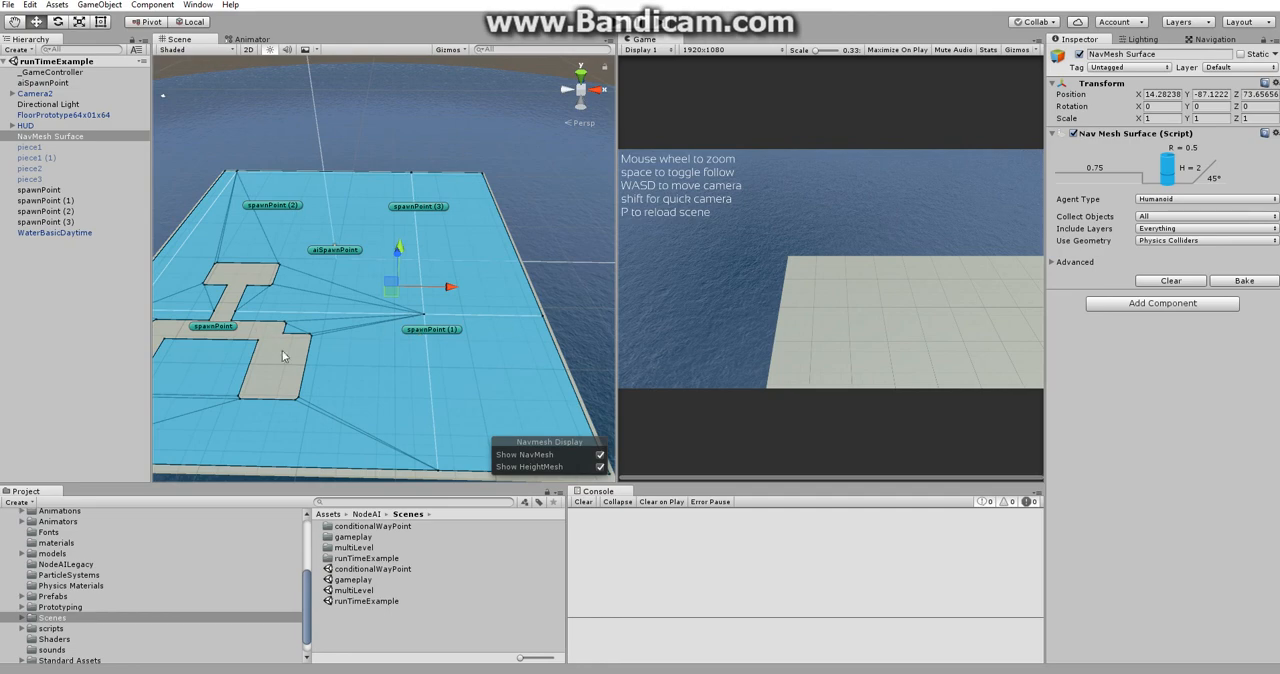
Clear the NavMesh Surface's baked data and test-run the scene to check the NavMesh generated at runtime.
{"action": "left_click", "coordinate": [1200, 281]}
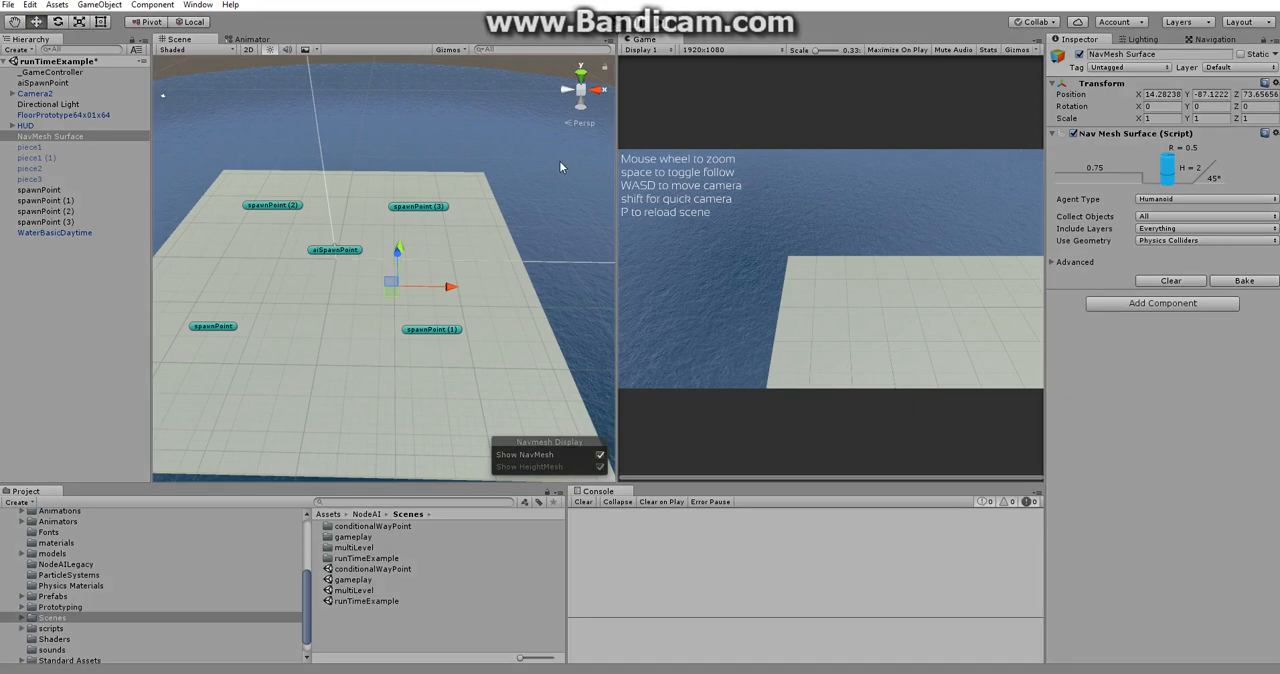
{"action": "key", "text": "ctrl+p"}
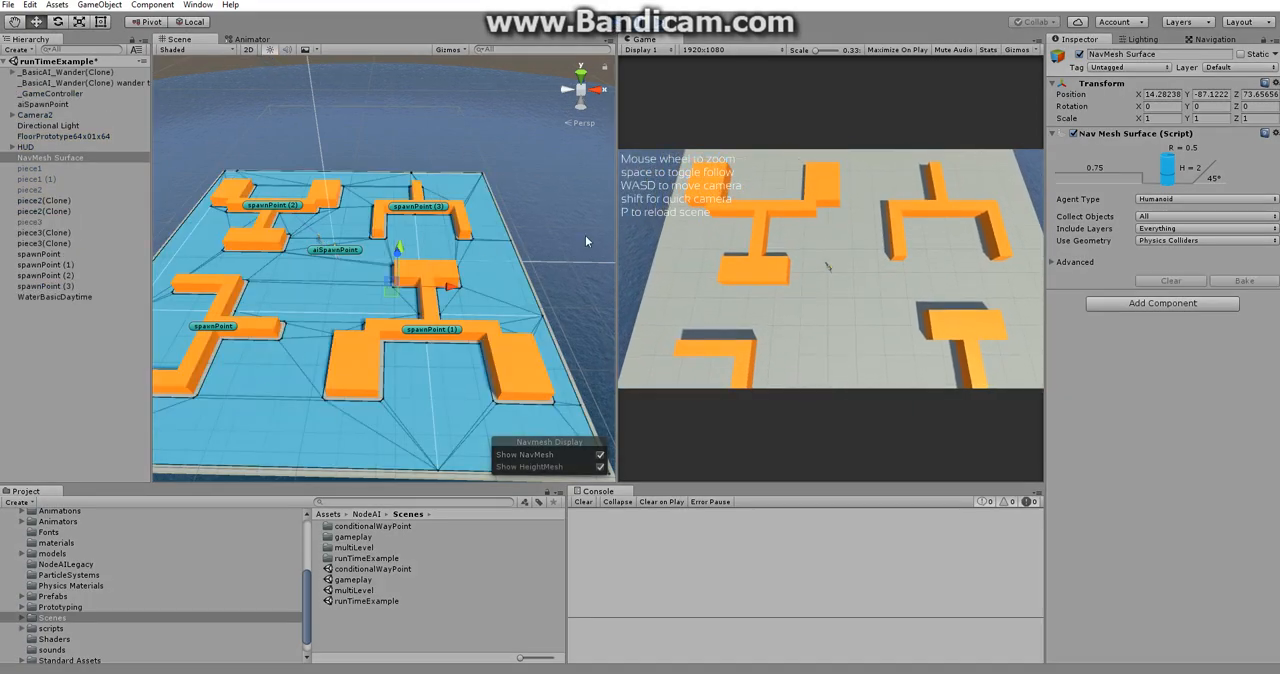
{"action": "key", "text": "ctrl+p"}
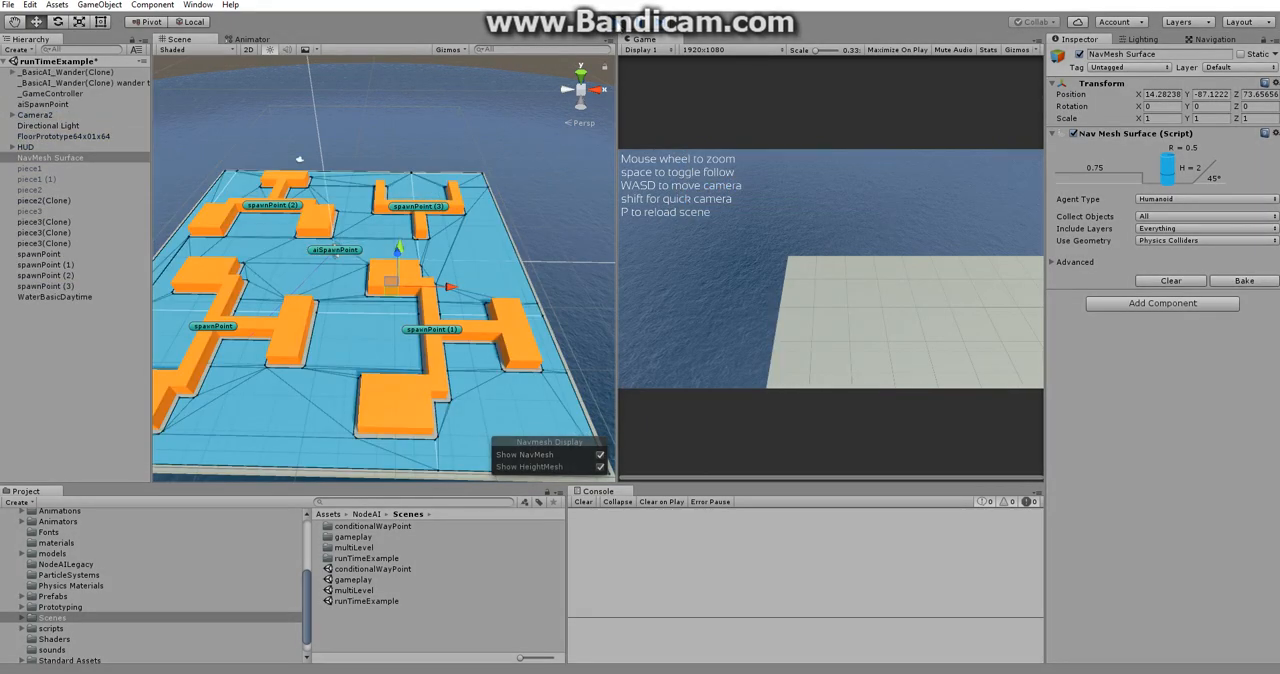
{"action": "key", "text": "ctrl+p"}
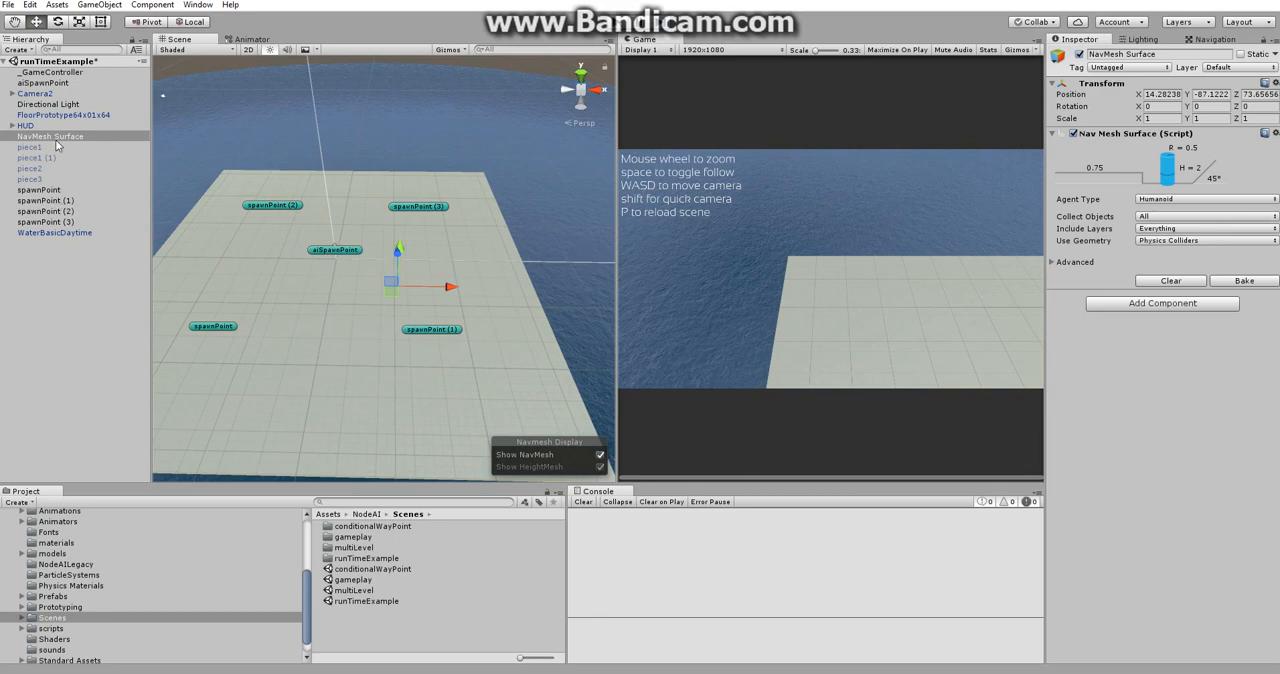
Expand the Pieces list in _GameController's Node_Demo Spawner and locate the piece1 prefab in the project.
{"action": "left_click", "coordinate": [62, 74]}
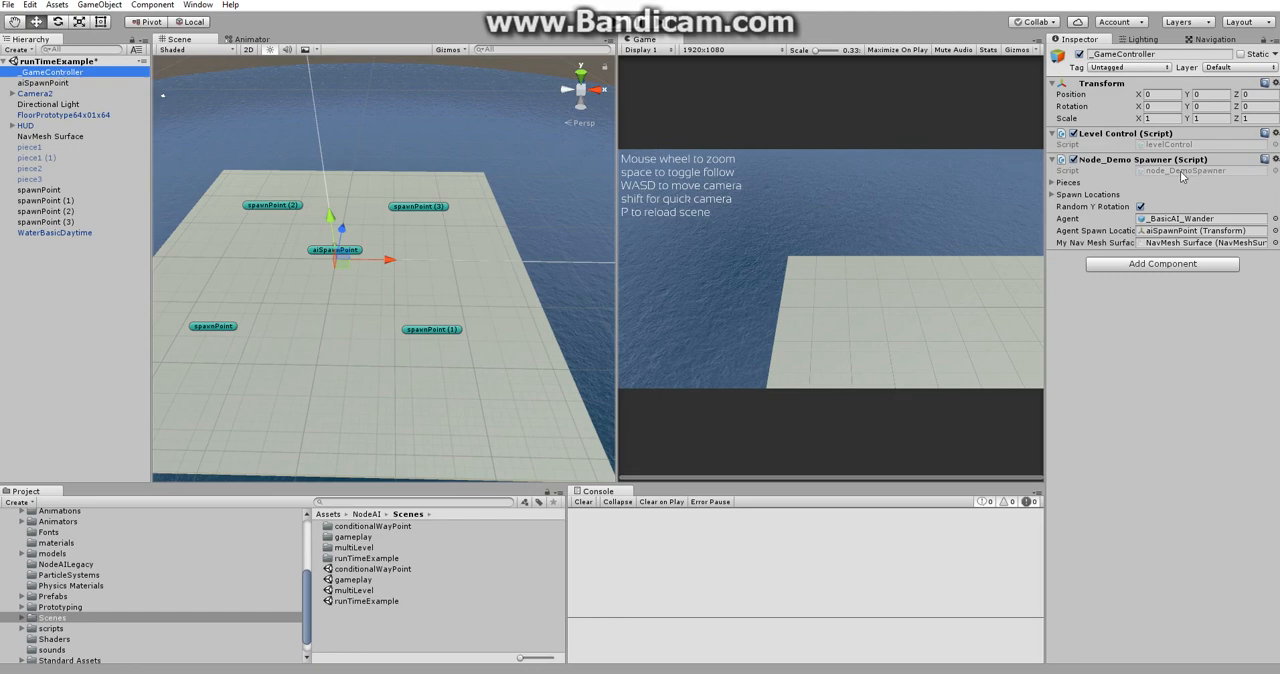
{"action": "left_click", "coordinate": [1052, 183]}
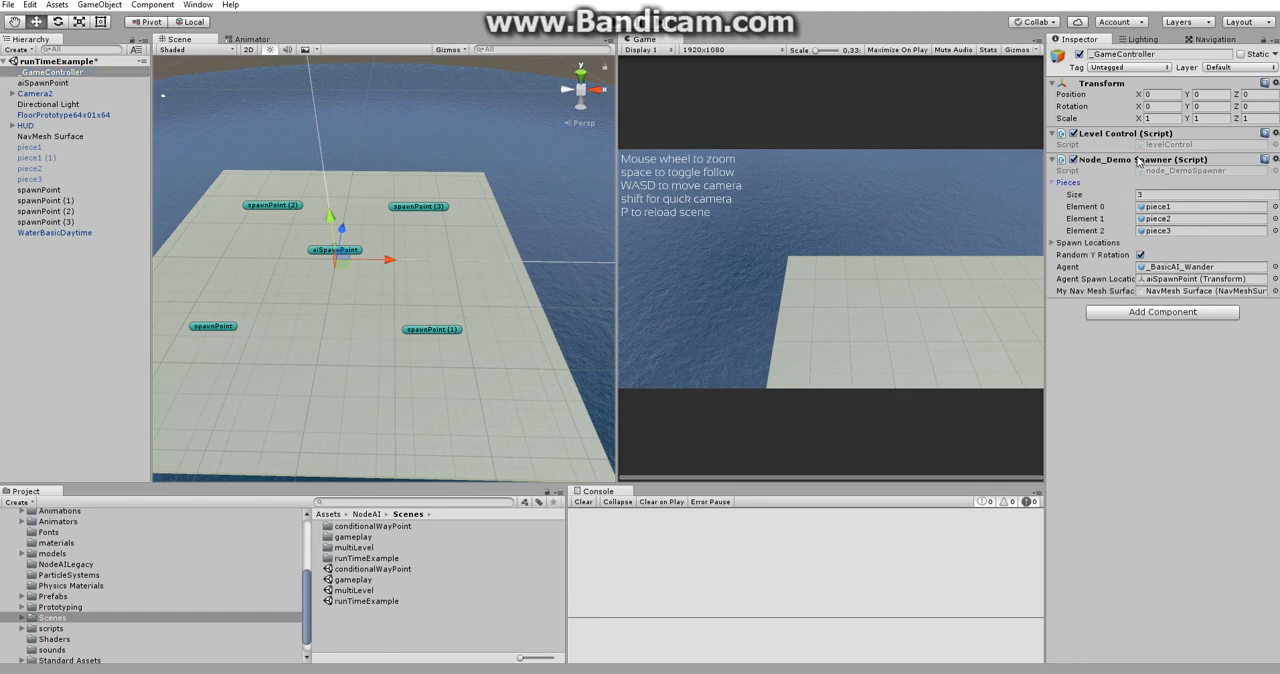
{"action": "left_click", "coordinate": [1158, 207]}
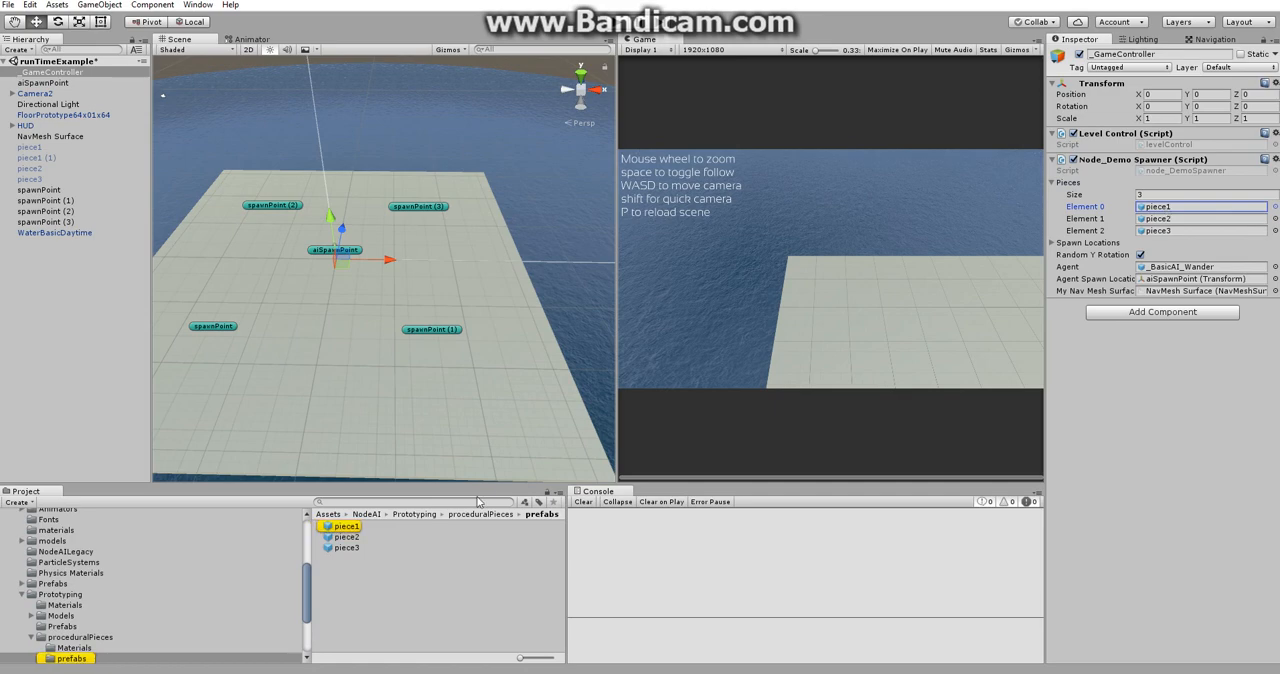
Inspect the piece1, piece2 and piece3 prefabs, including piece2's Mesh Collider and Nav Mesh Modifier settings.
{"action": "left_click", "coordinate": [360, 526]}
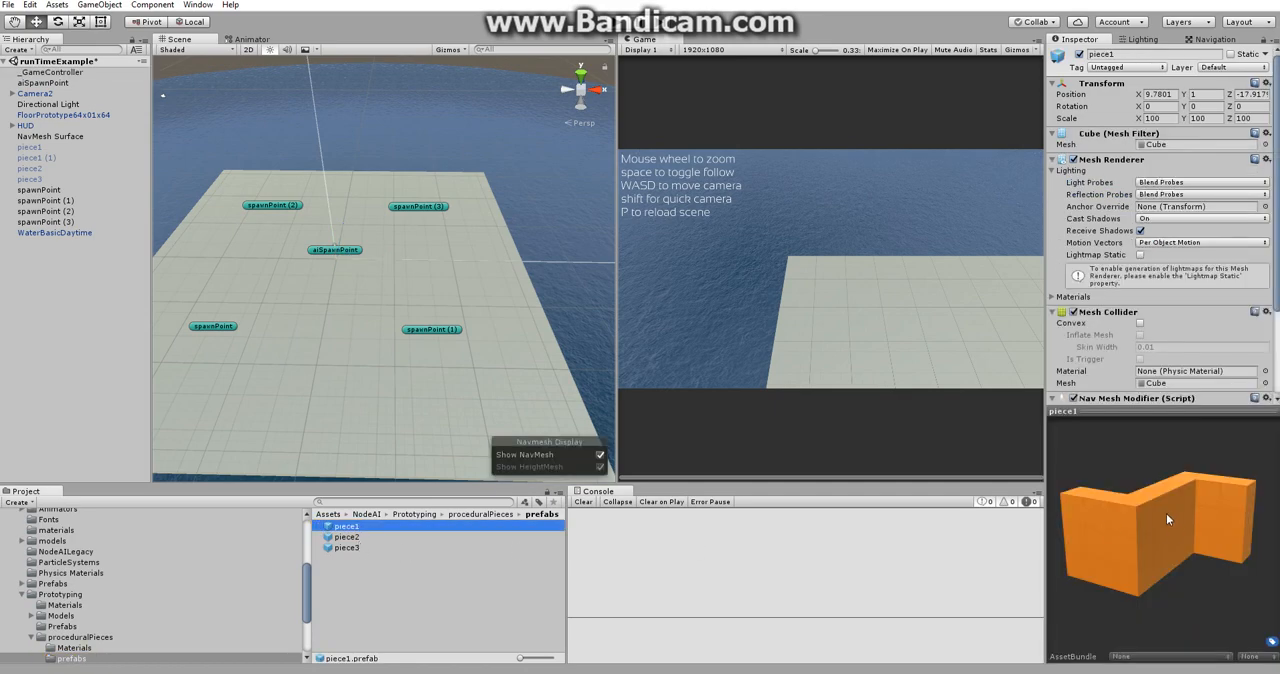
{"action": "left_click_drag", "start_coordinate": [1166, 513], "coordinate": [491, 605]}
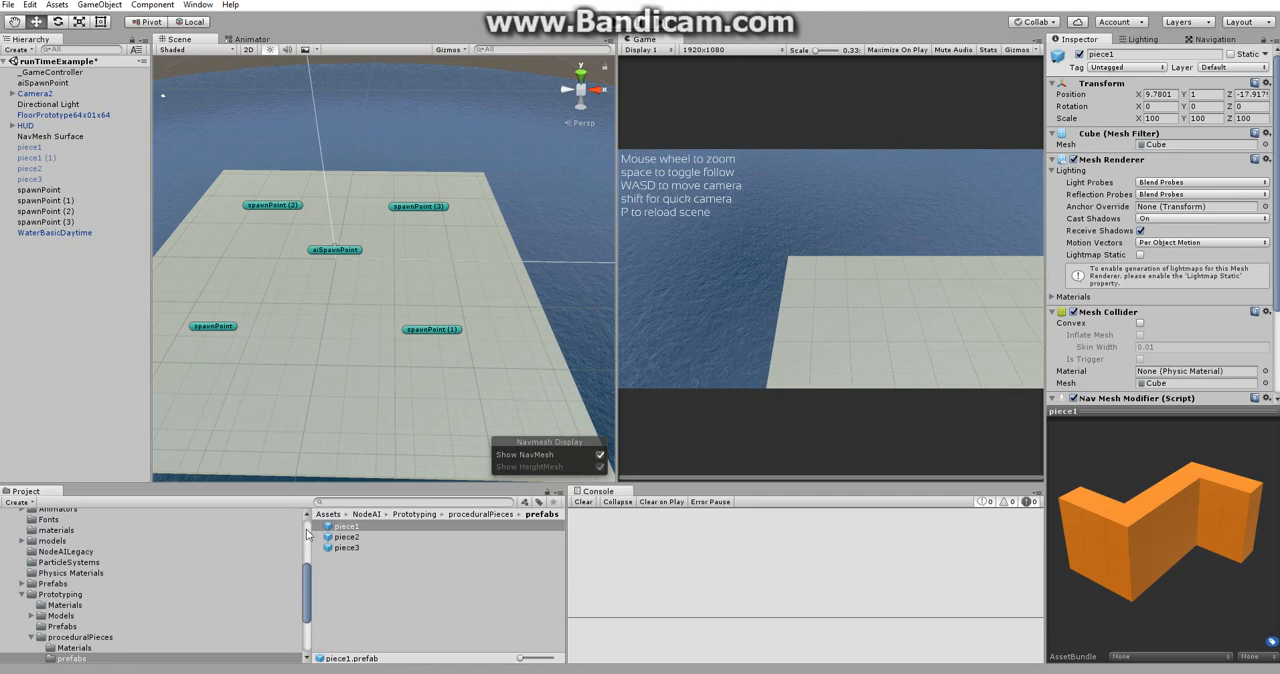
{"action": "left_click", "coordinate": [352, 547]}
{"action": "left_click", "coordinate": [352, 538]}
{"action": "scroll", "coordinate": [1205, 307], "scroll_direction": "down", "scroll_amount": 1}
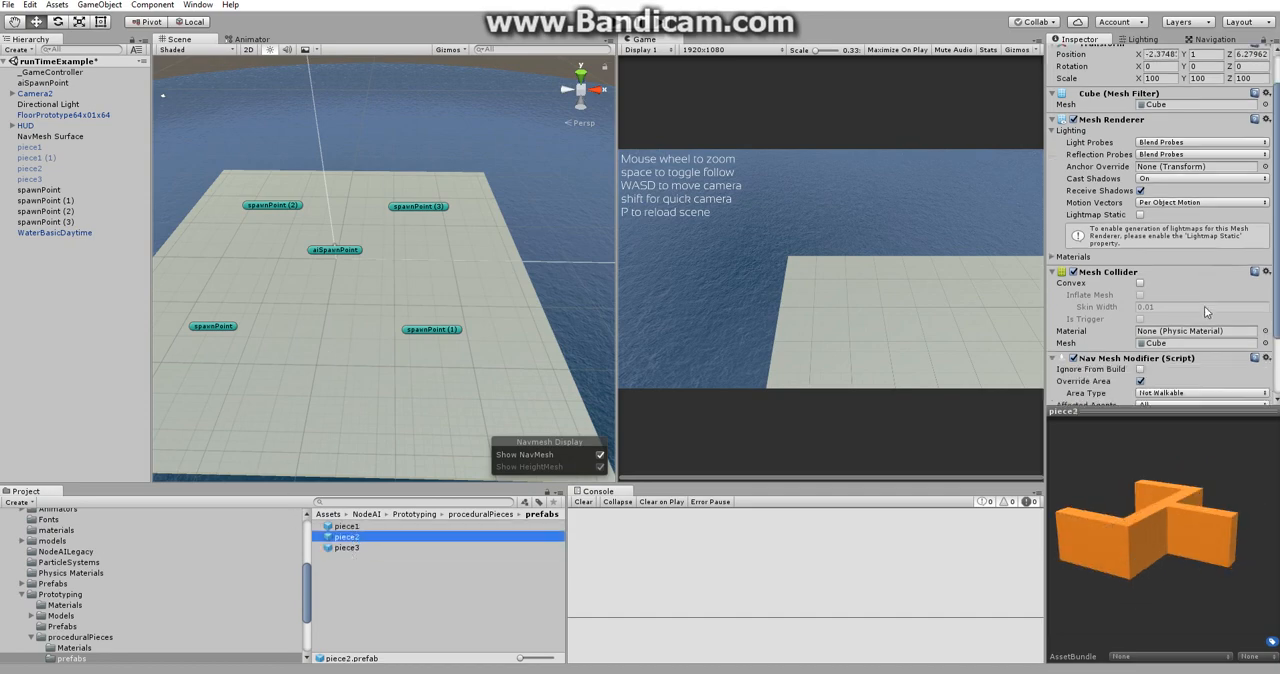
{"action": "scroll", "coordinate": [1204, 306], "scroll_direction": "down", "scroll_amount": 2}
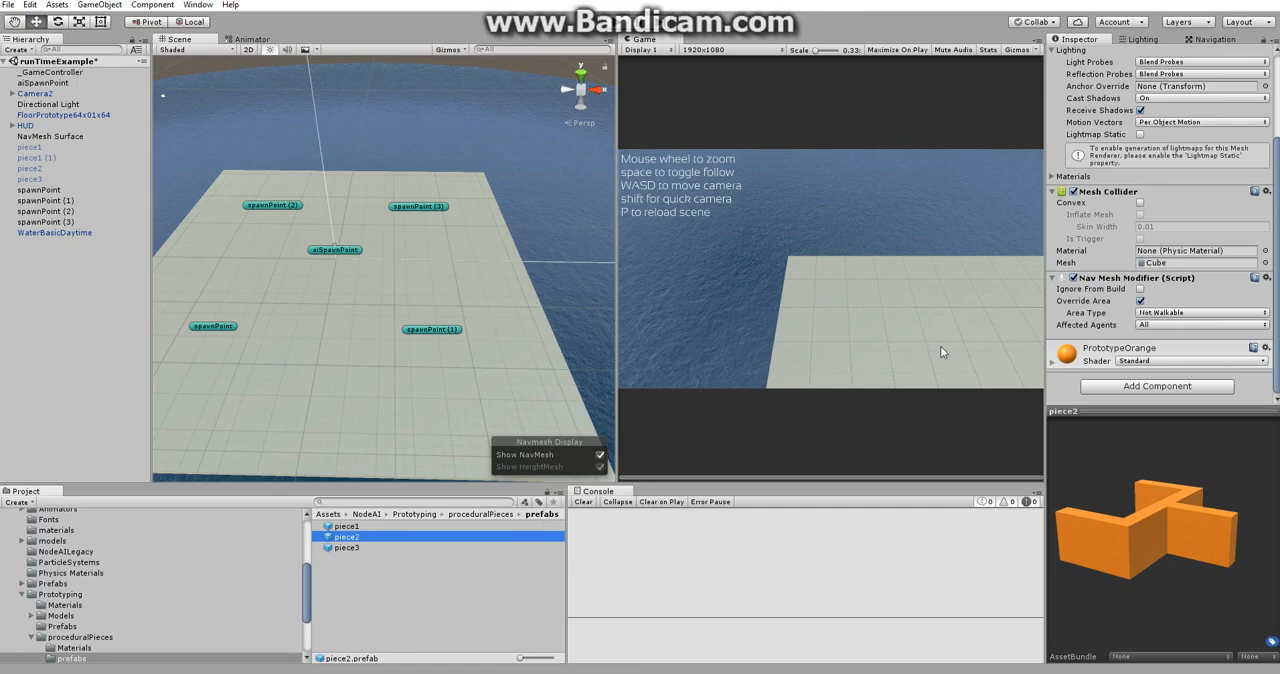
Browse the Navigation components available for the piece2 prefab without adding one.
{"action": "left_click", "coordinate": [1138, 388]}
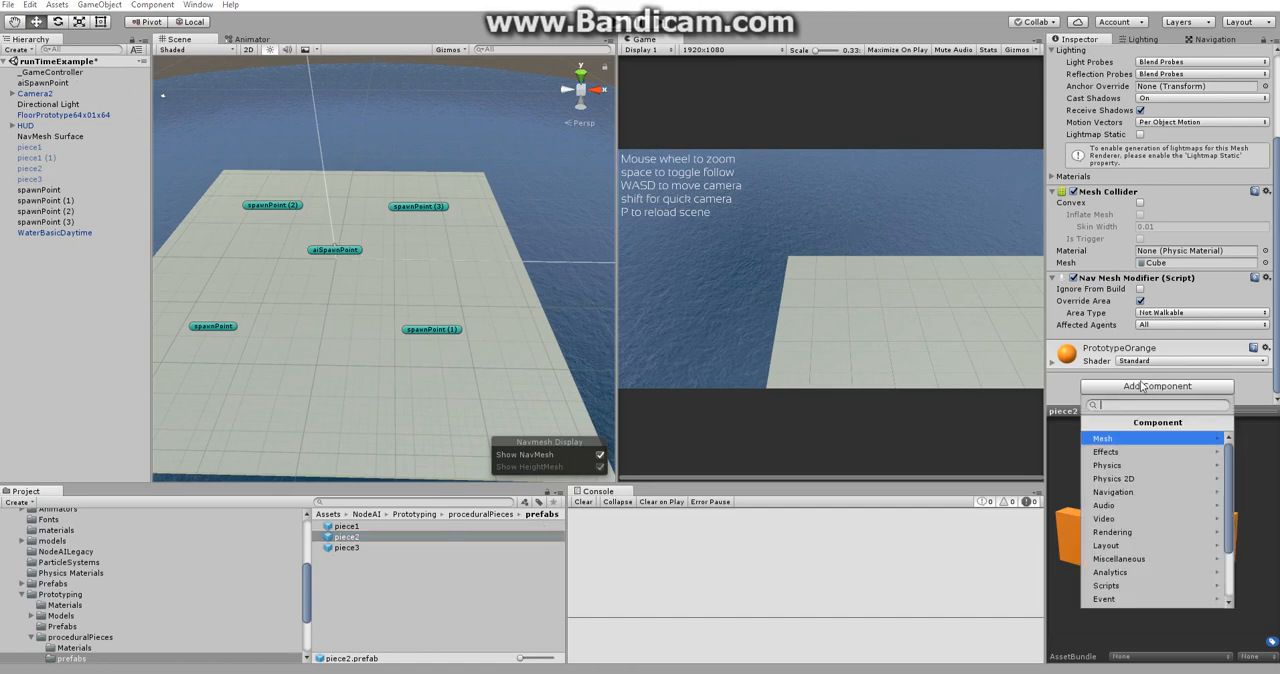
{"action": "scroll", "coordinate": [1137, 497], "scroll_direction": "down", "scroll_amount": 3}
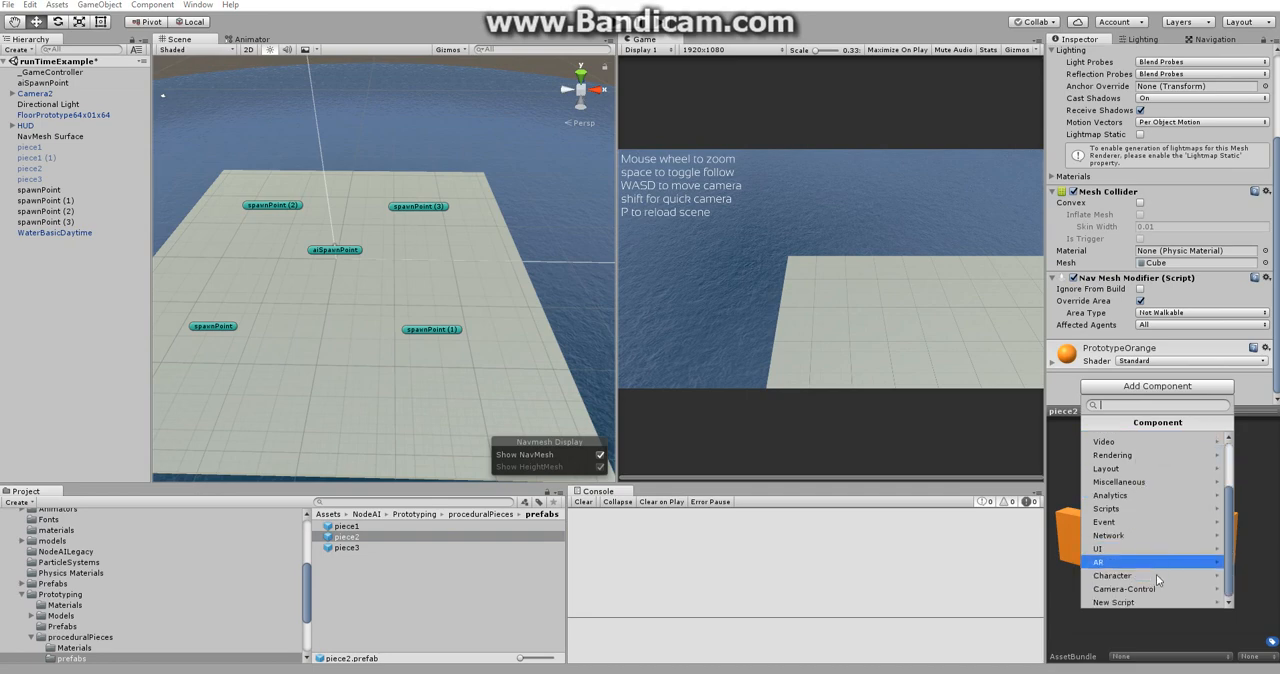
{"action": "scroll", "coordinate": [1160, 551], "scroll_direction": "up", "scroll_amount": 3}
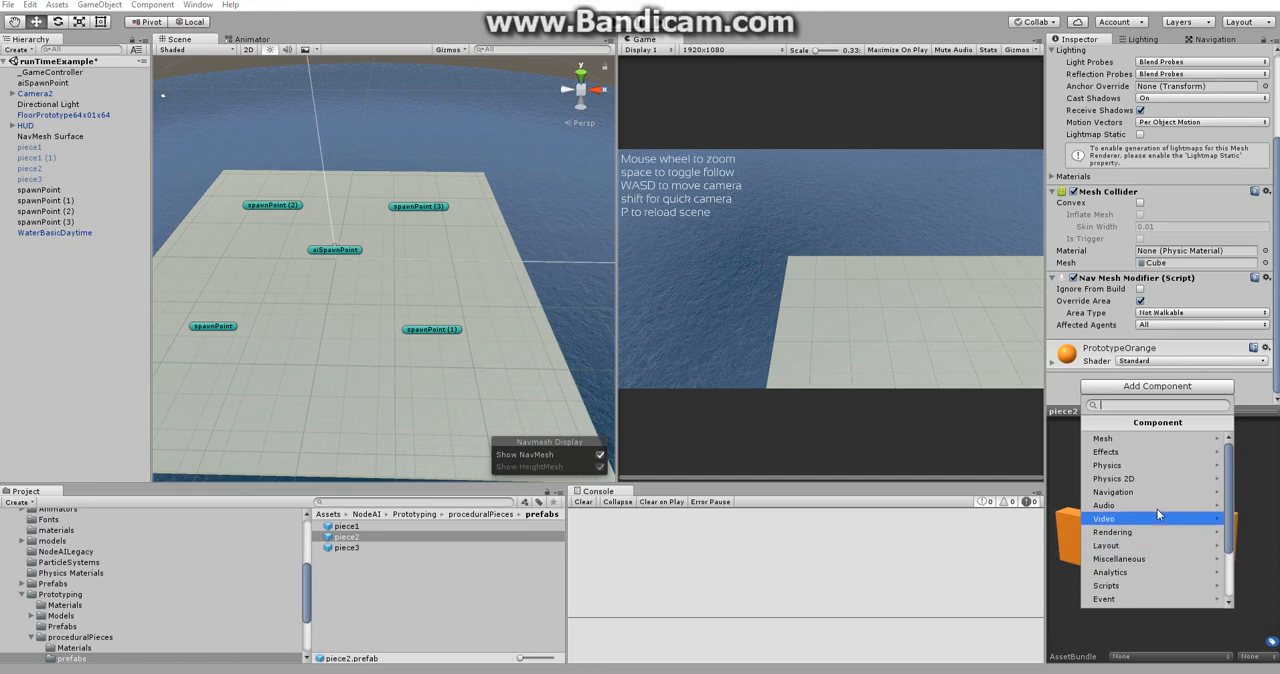
{"action": "left_click", "coordinate": [1154, 490]}
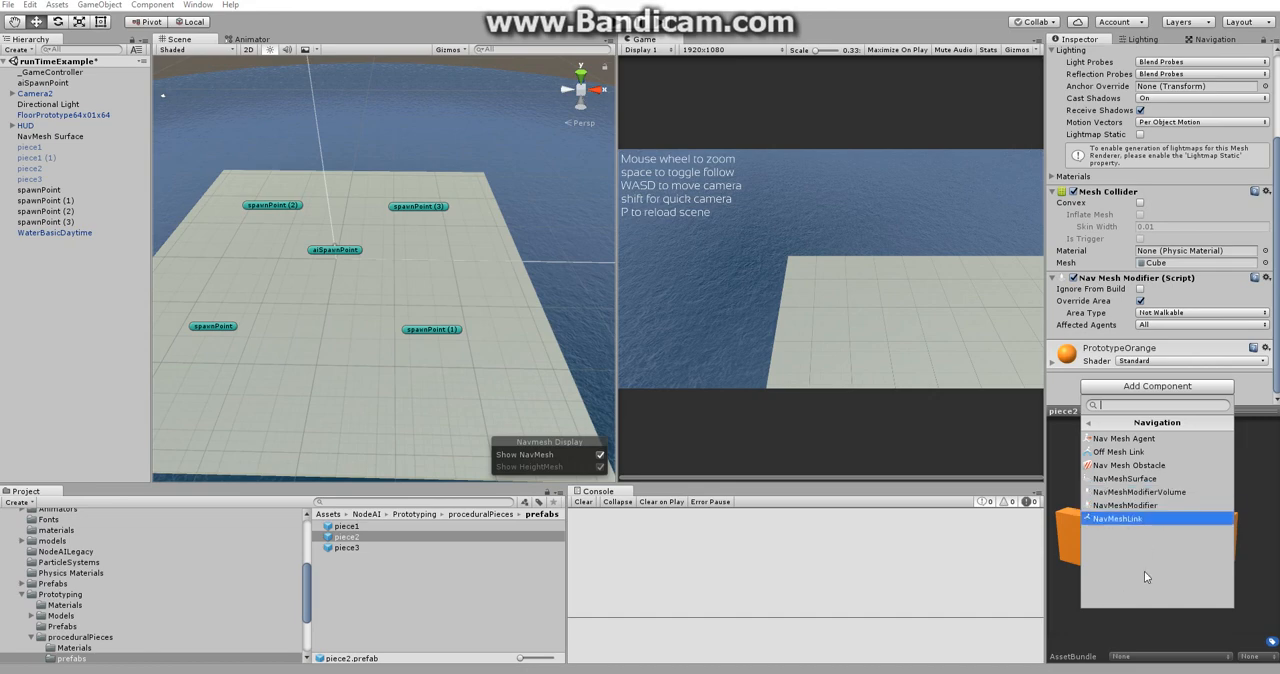
{"action": "left_click", "coordinate": [1263, 384]}
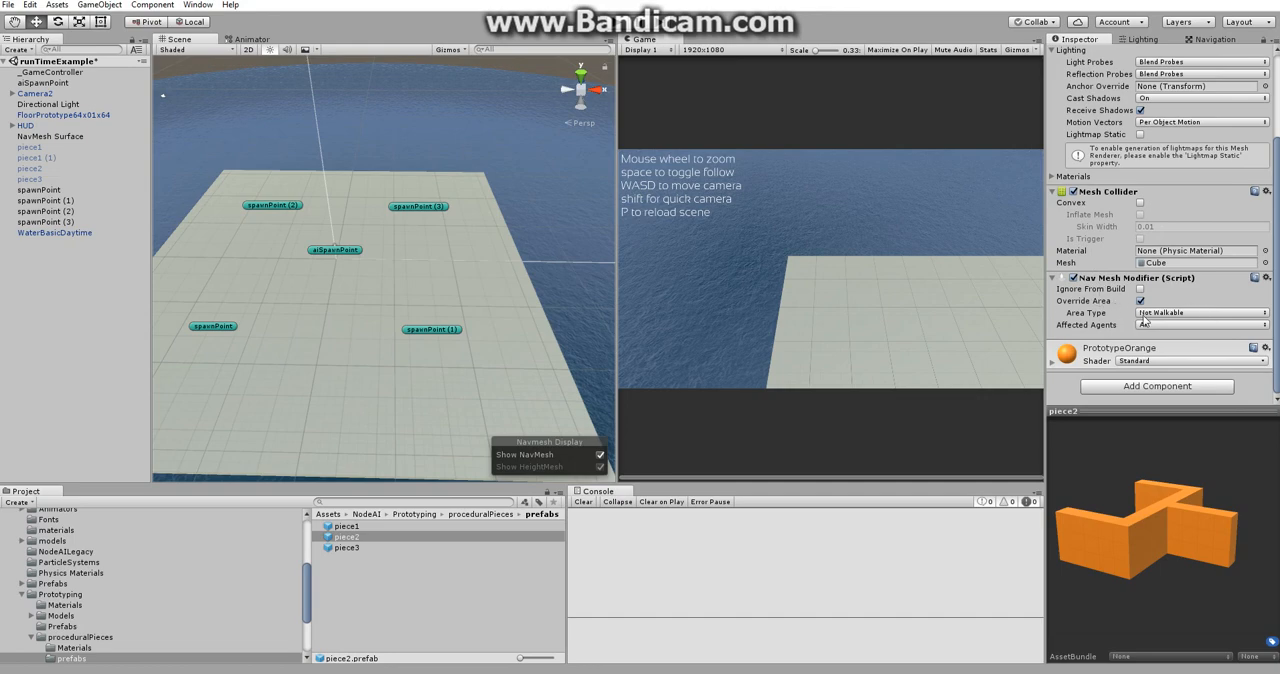
Review the Spawn Locations list in _GameController's Node_Demo Spawner and run the scene to see the pieces spawn.
{"action": "left_click", "coordinate": [58, 73]}
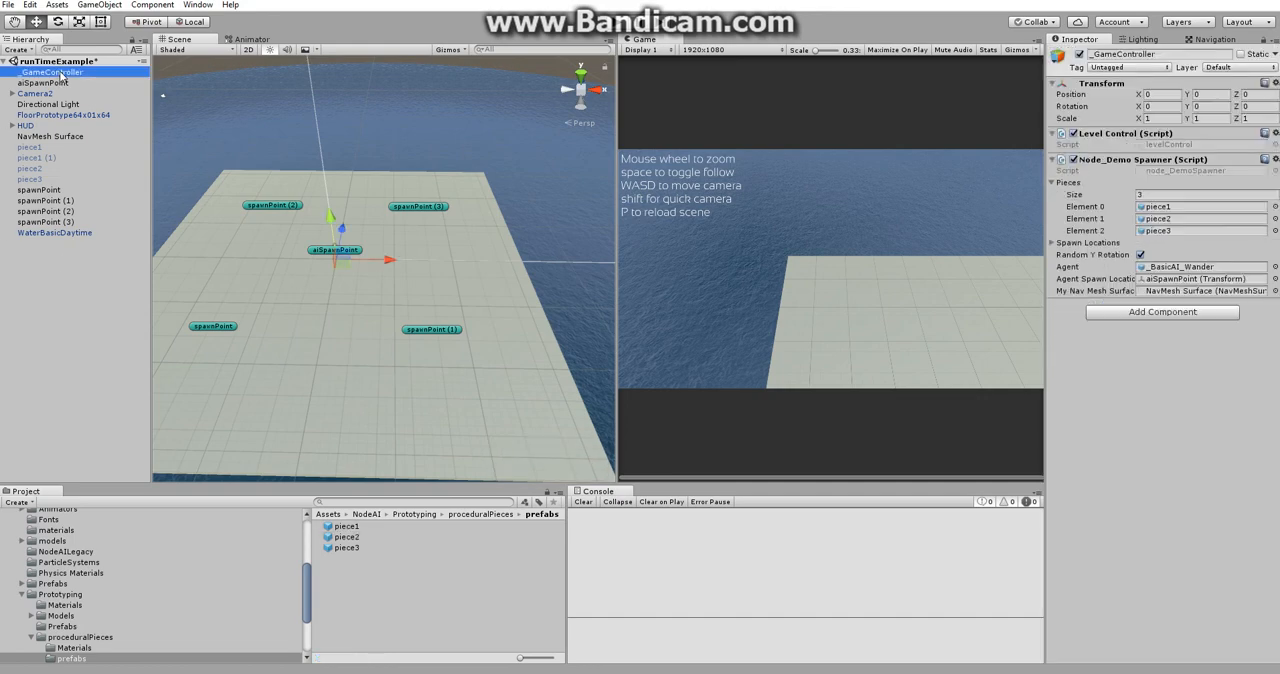
{"action": "left_click", "coordinate": [1051, 243]}
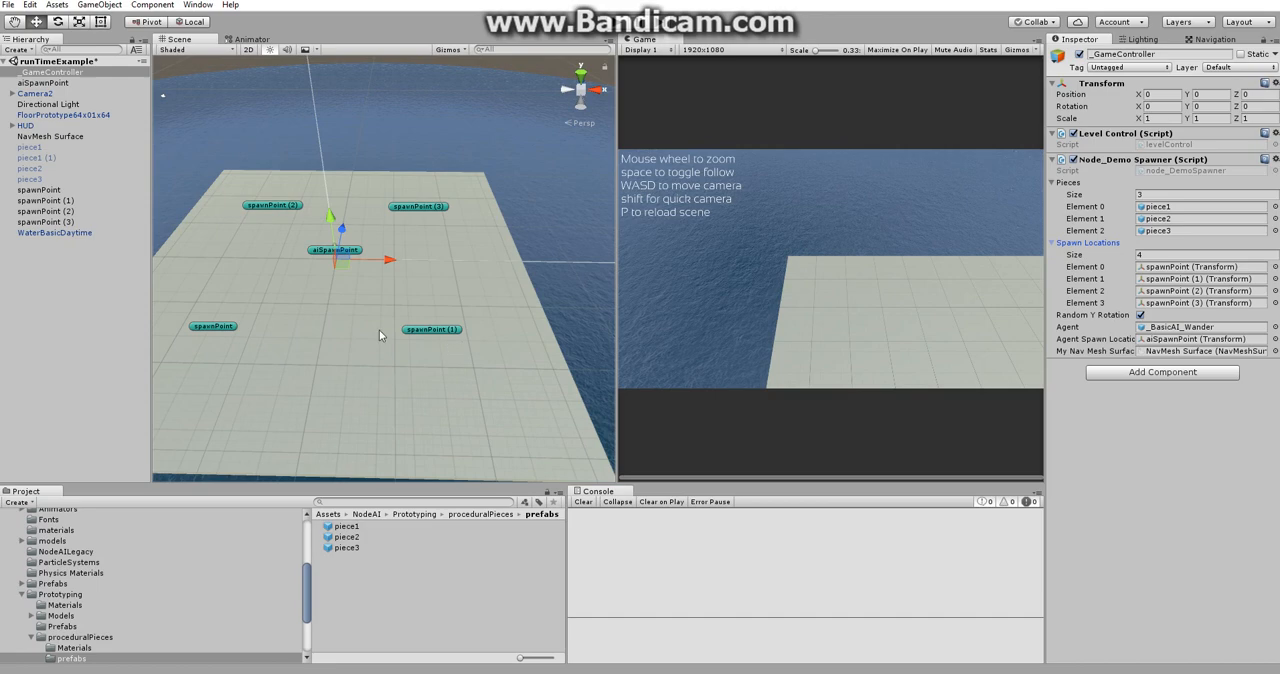
{"action": "left_click", "coordinate": [617, 21]}
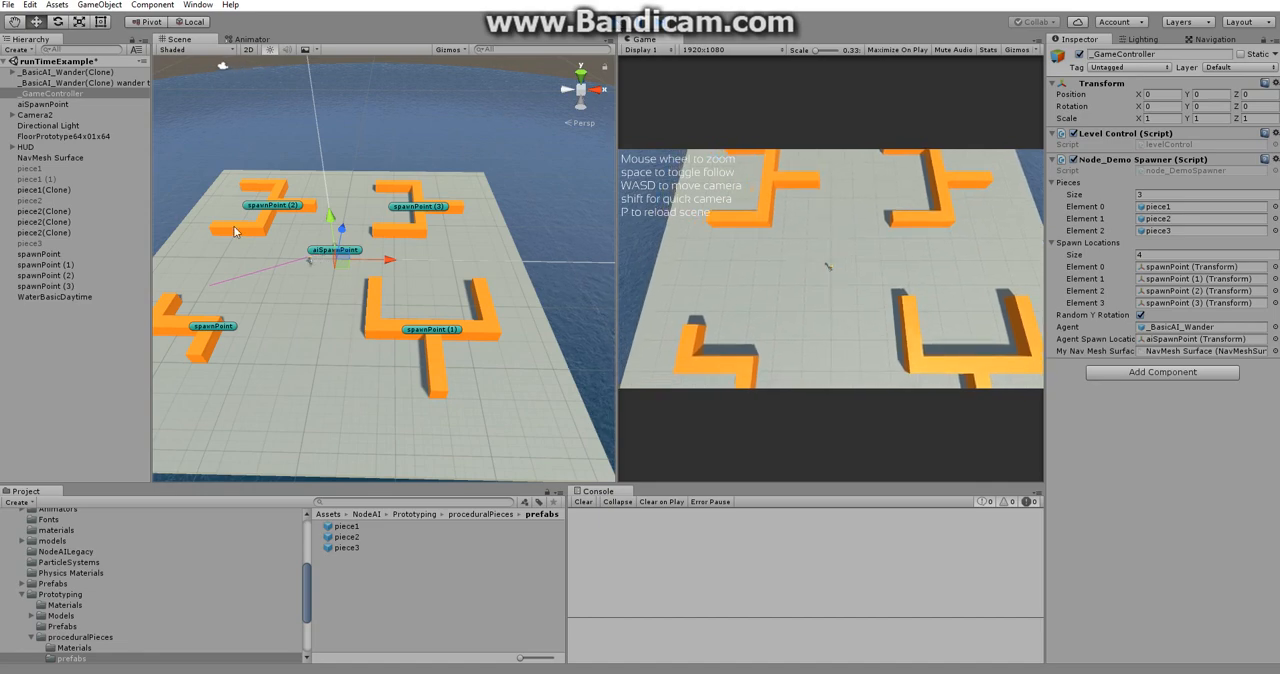
Check the rotation of the spawned piece2 clones at spawnPoint (1) and spawnPoint (3) against _GameController's Random Y Rotation setting.
{"action": "left_click", "coordinate": [393, 332]}
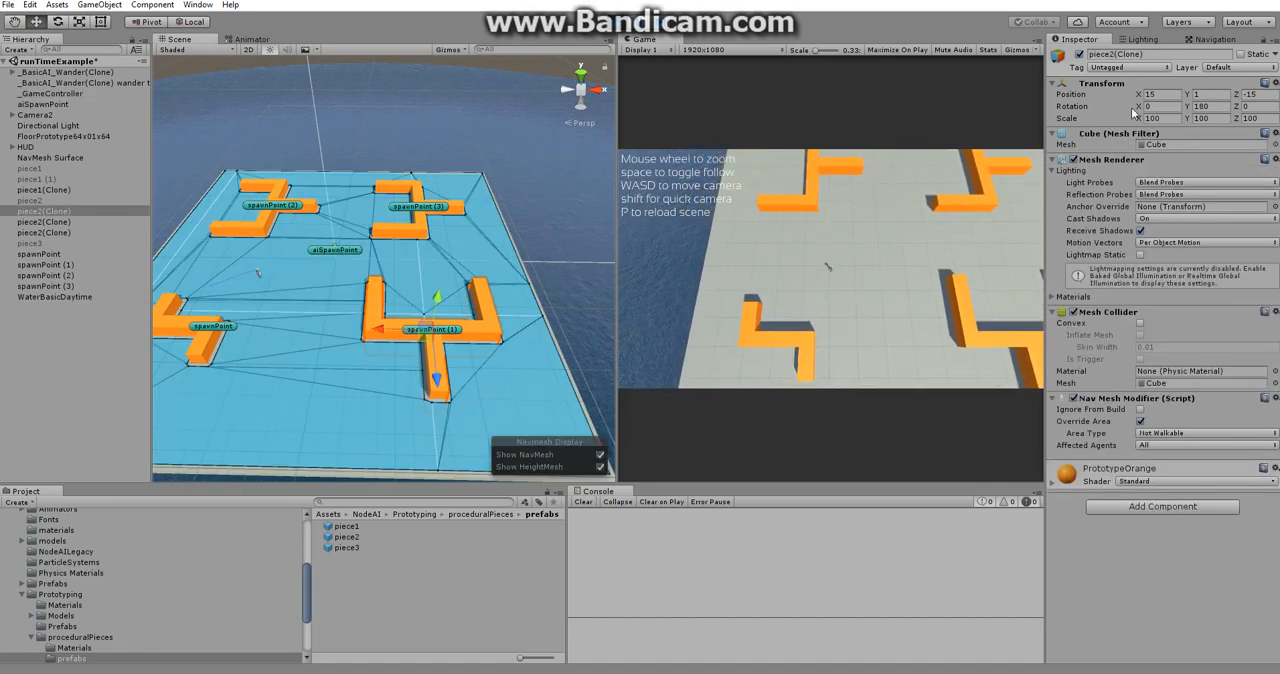
{"action": "left_click", "coordinate": [421, 234]}
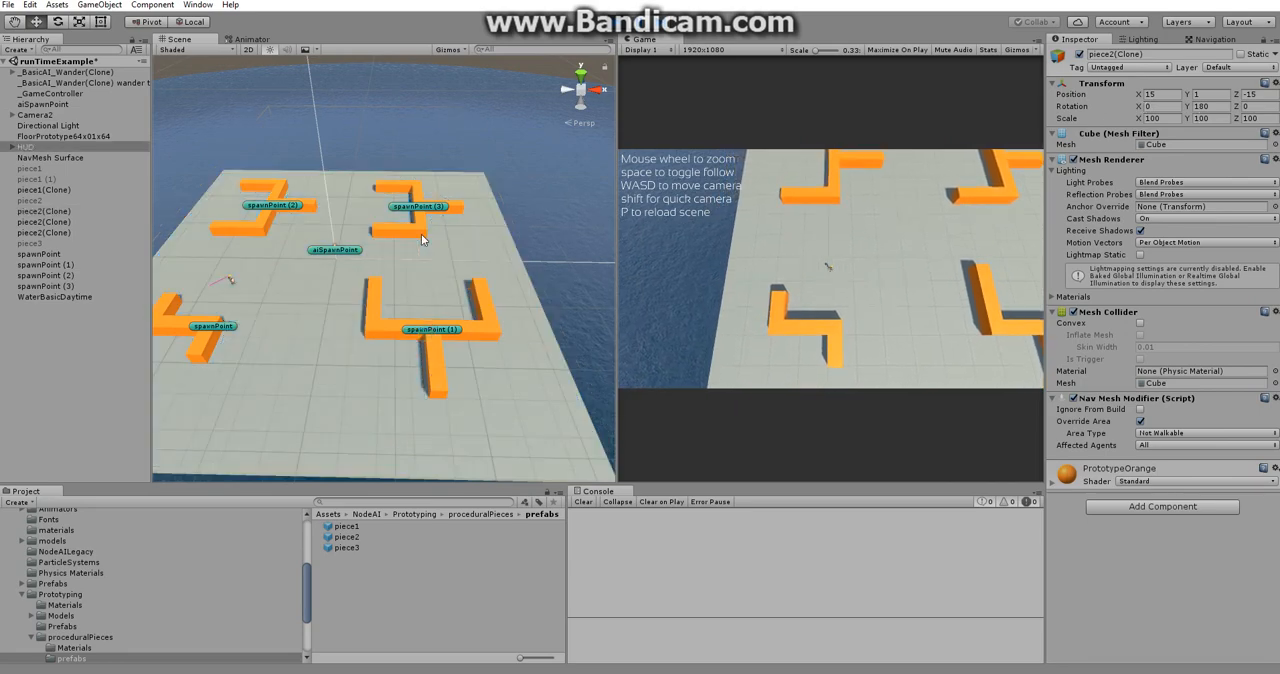
{"action": "left_click", "coordinate": [421, 234]}
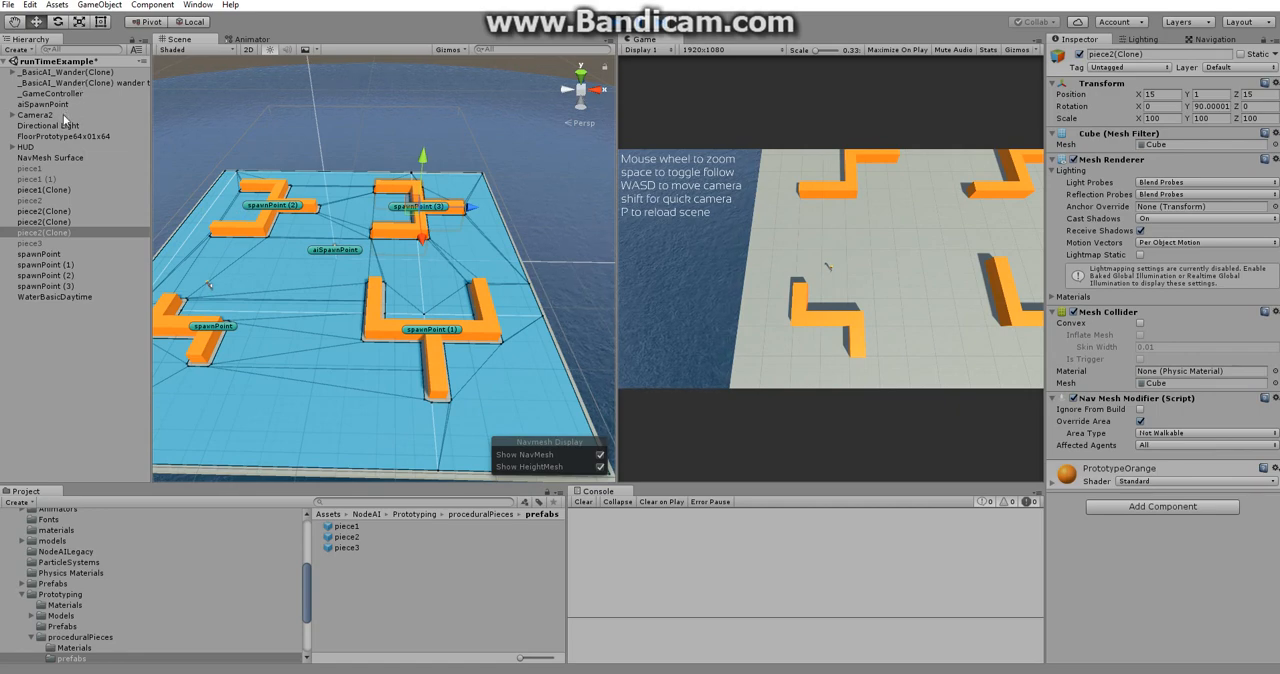
{"action": "left_click", "coordinate": [71, 93]}
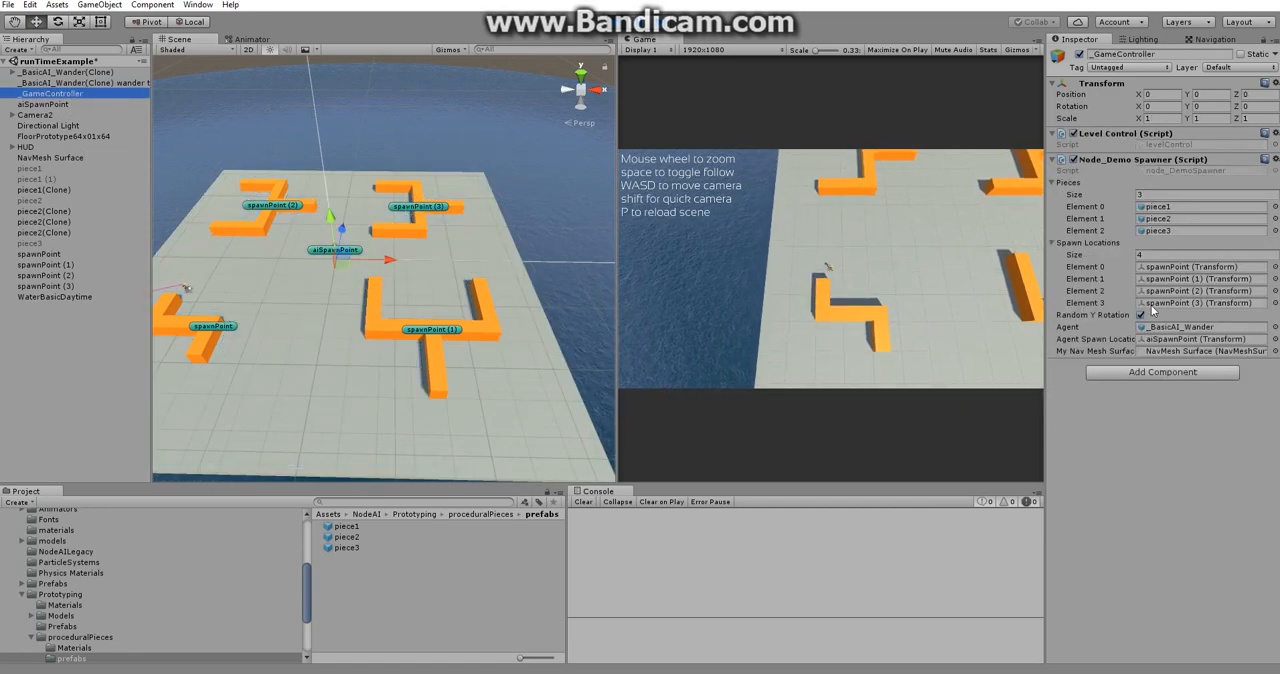
Check the piece2 prefab's components and stop the running scene with _GameController selected.
{"action": "left_click", "coordinate": [366, 536]}
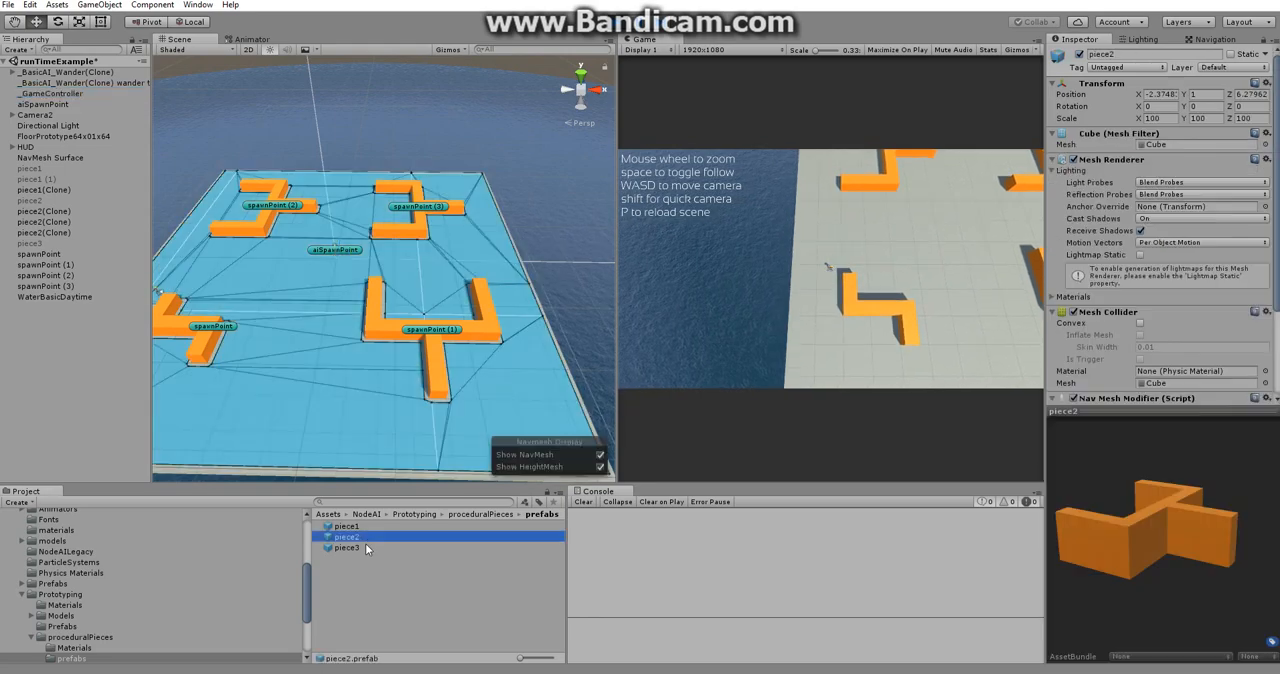
{"action": "left_click", "coordinate": [64, 93]}
{"action": "key", "text": "p"}
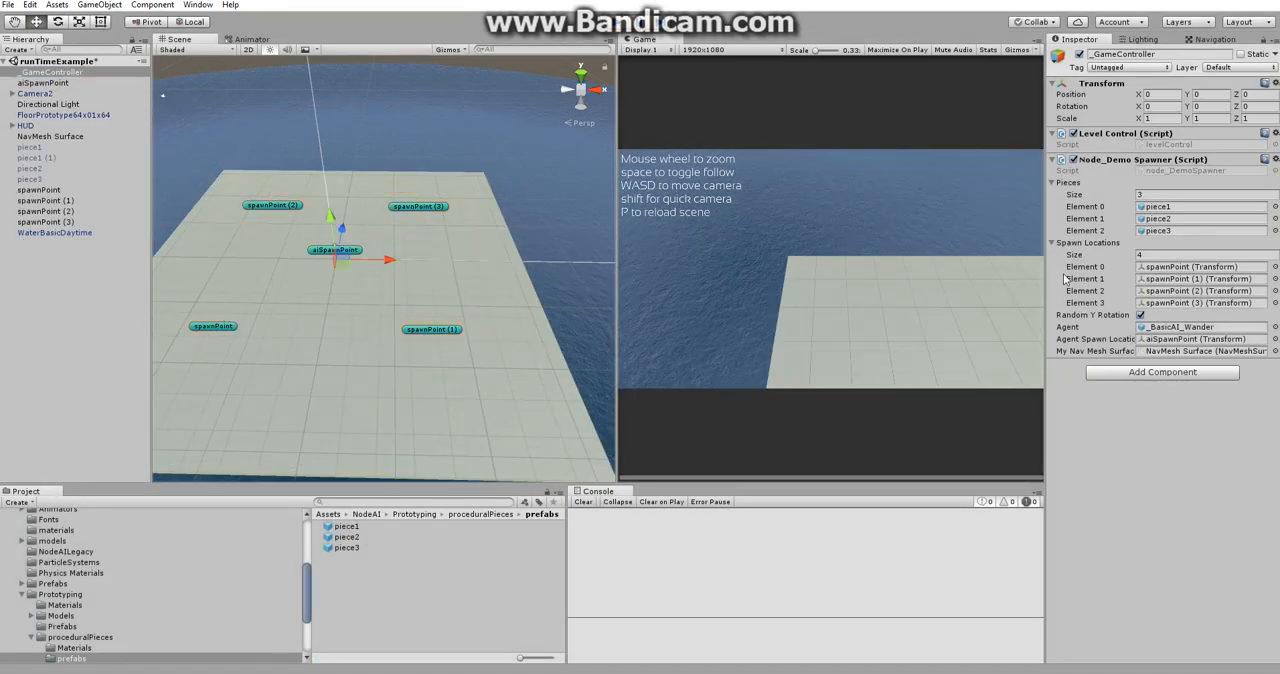
Locate the objects assigned to Node_Demo Spawner's Agent, Agent Spawn Location and My Nav Mesh Surface references.
{"action": "left_click", "coordinate": [1199, 327]}
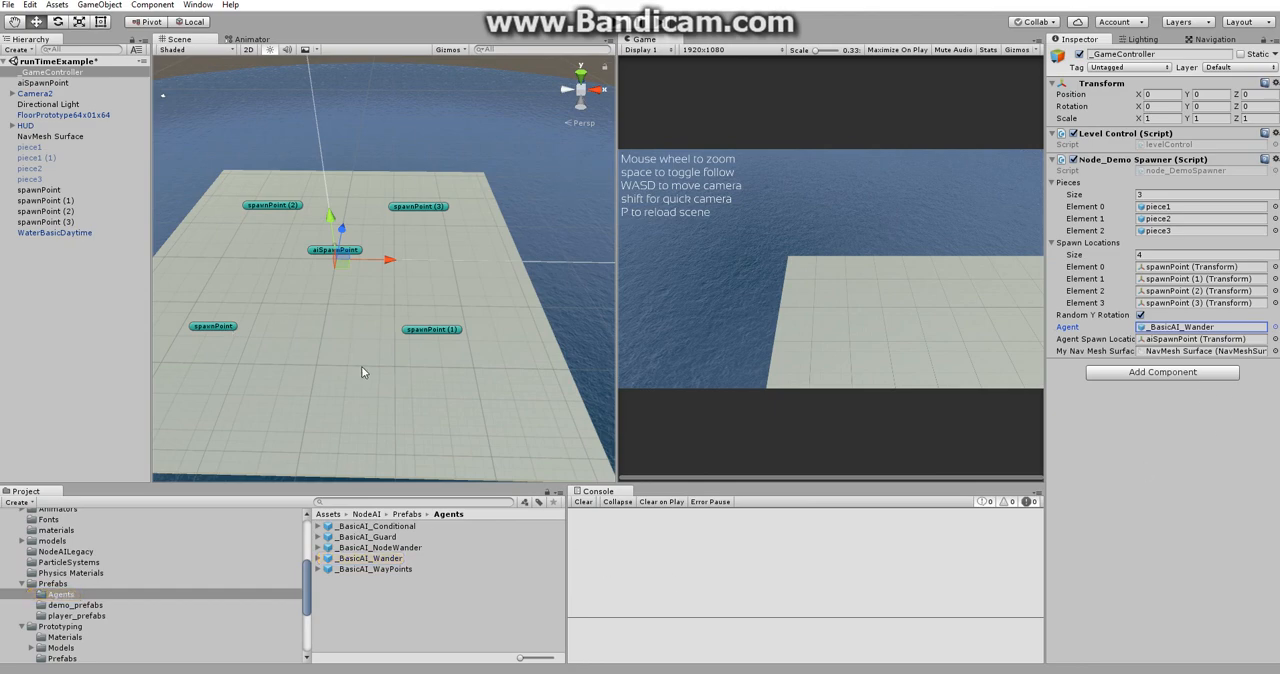
{"action": "left_click", "coordinate": [1188, 340]}
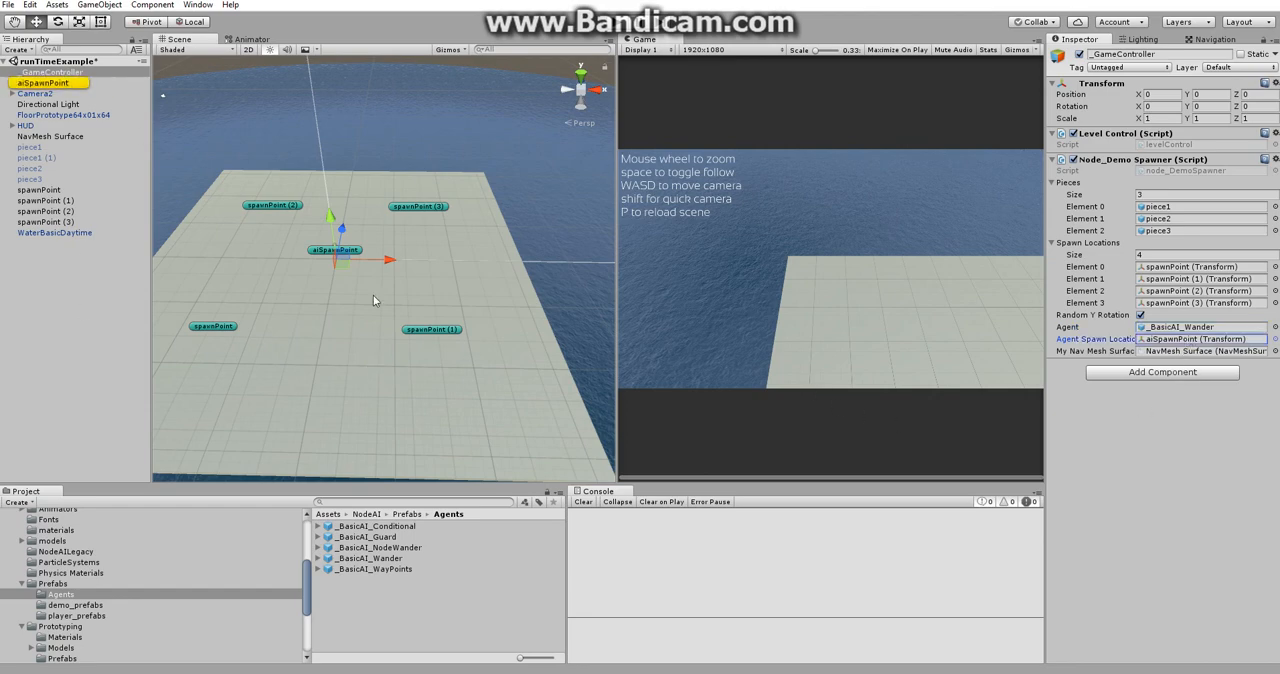
{"action": "left_click", "coordinate": [1186, 351]}
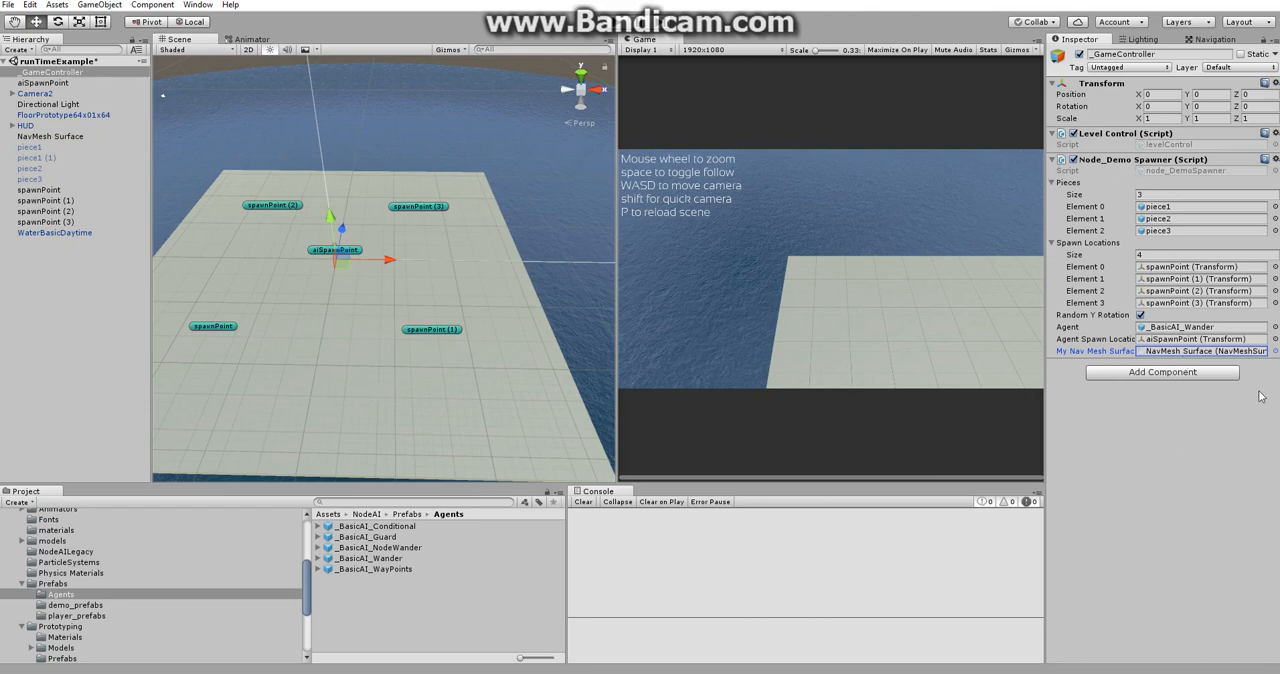
Read the node_DemoSpawner script's code, covering piece spawning, random Y rotation, the BuildNavMesh call and agent instantiation, and clear the selection.
{"action": "left_click", "coordinate": [1185, 172]}
{"action": "left_click", "coordinate": [382, 580]}
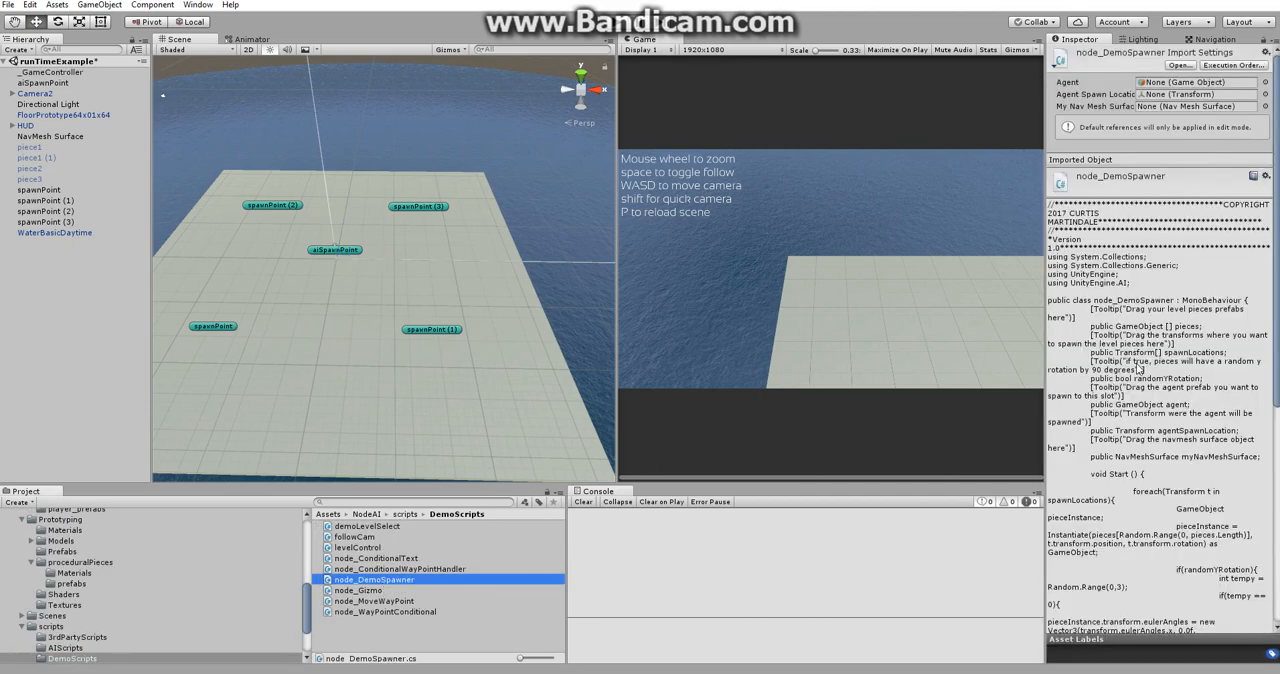
{"action": "scroll", "coordinate": [1112, 330], "scroll_direction": "down", "scroll_amount": 9}
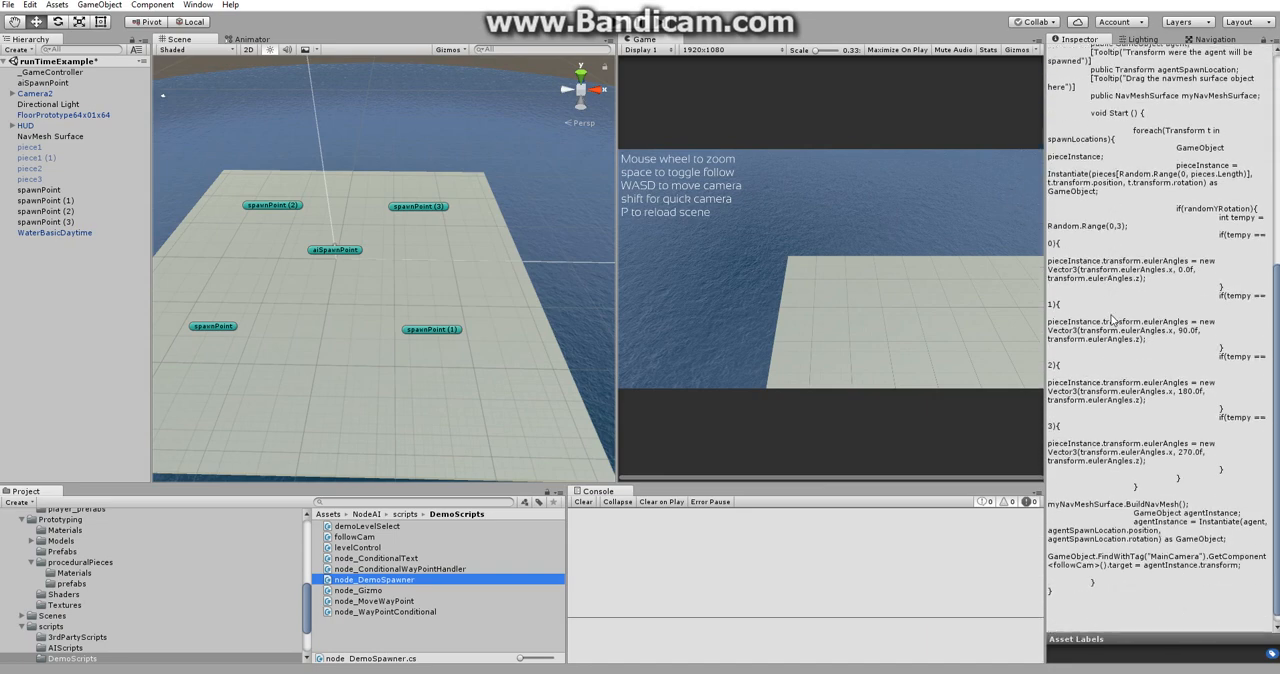
{"action": "scroll", "coordinate": [1112, 319], "scroll_direction": "down", "scroll_amount": 1}
{"action": "left_click_drag", "start_coordinate": [1042, 319], "coordinate": [940, 308]}
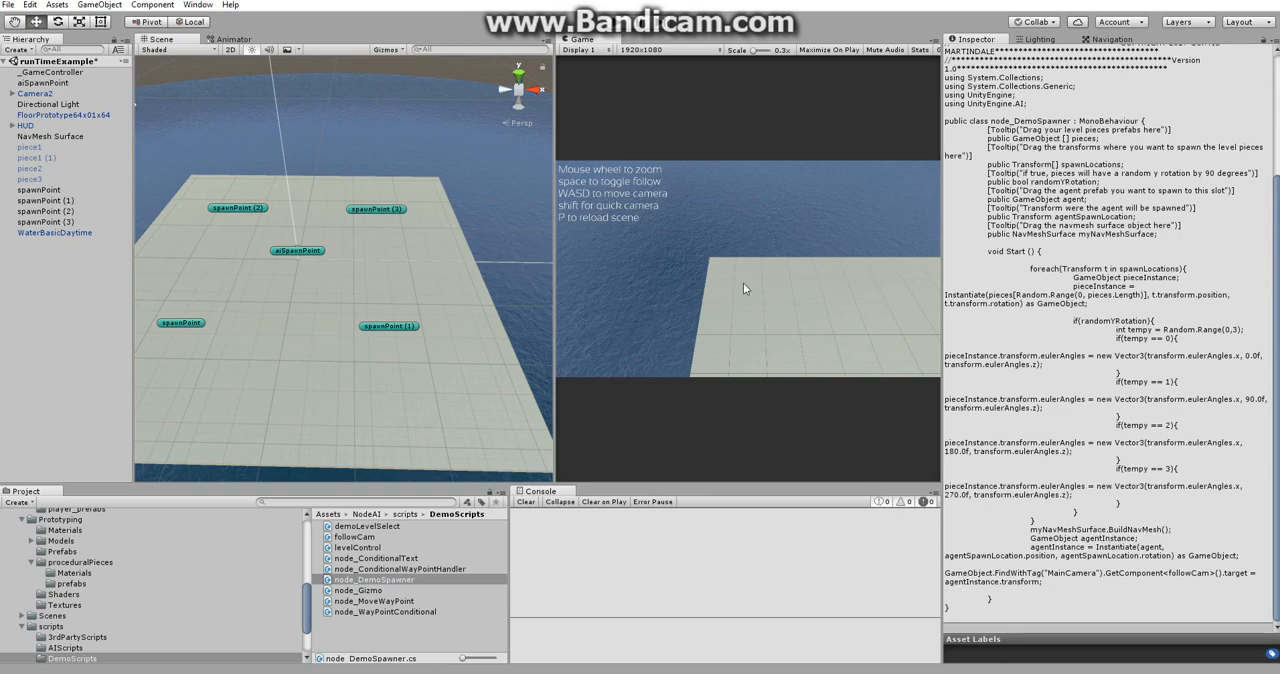
{"action": "left_click_drag", "start_coordinate": [940, 283], "coordinate": [1063, 285]}
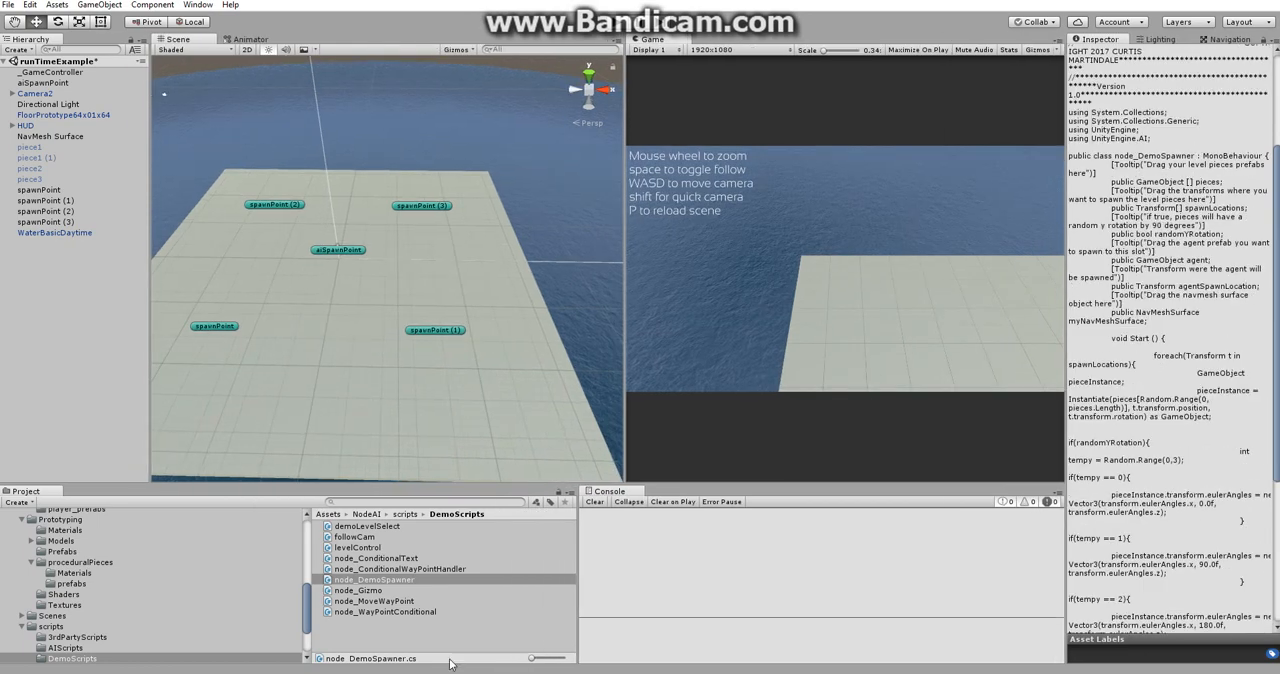
{"action": "left_click", "coordinate": [417, 626]}
{"action": "scroll", "coordinate": [473, 303], "scroll_direction": "down", "scroll_amount": 1}
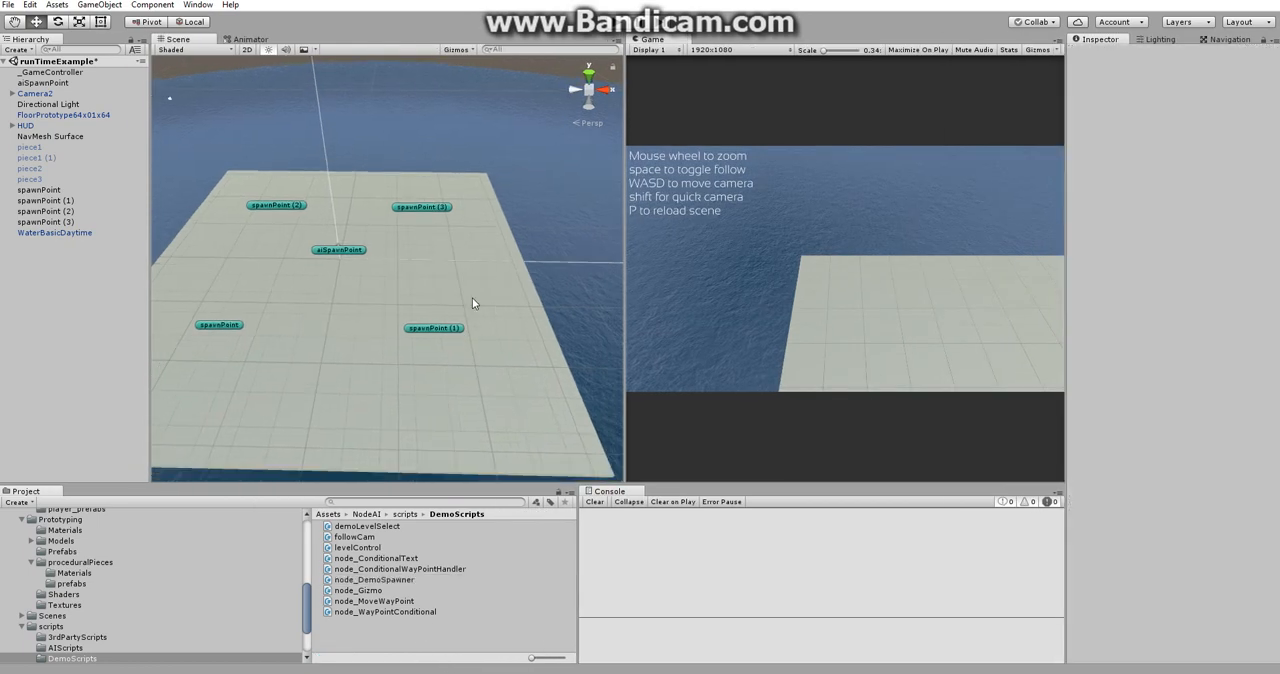